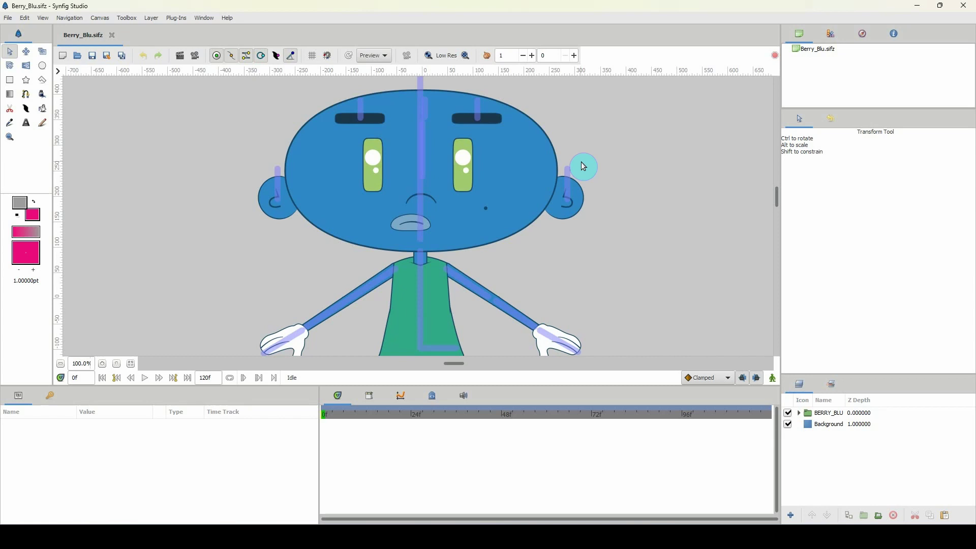
scroll(518, 190, up, 3)
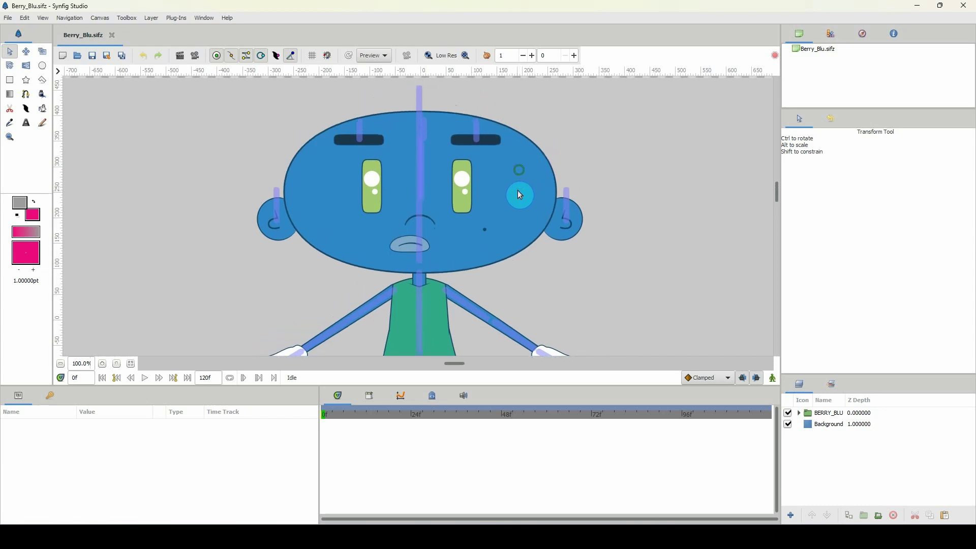
scroll(429, 213, down, 3)
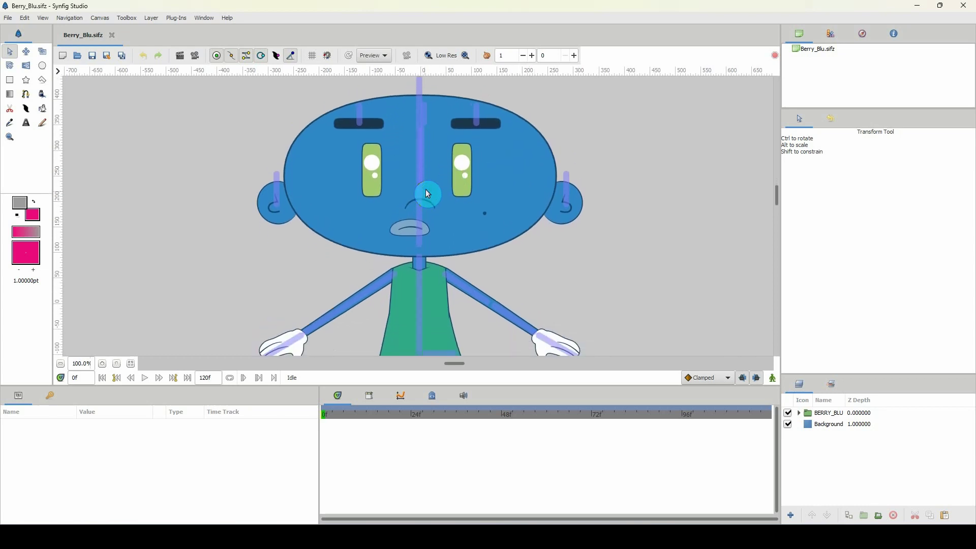
scroll(428, 198, up, 1)
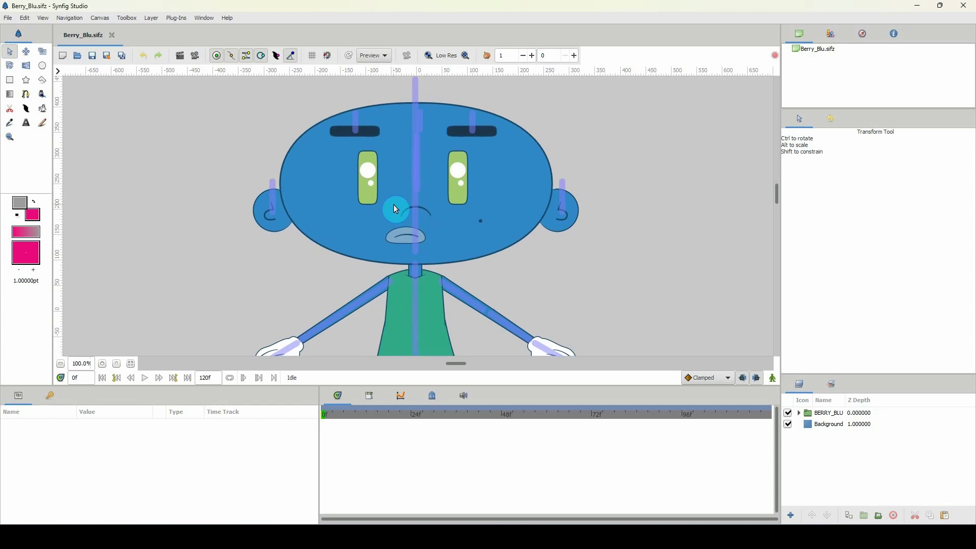
scroll(406, 249, down, 8)
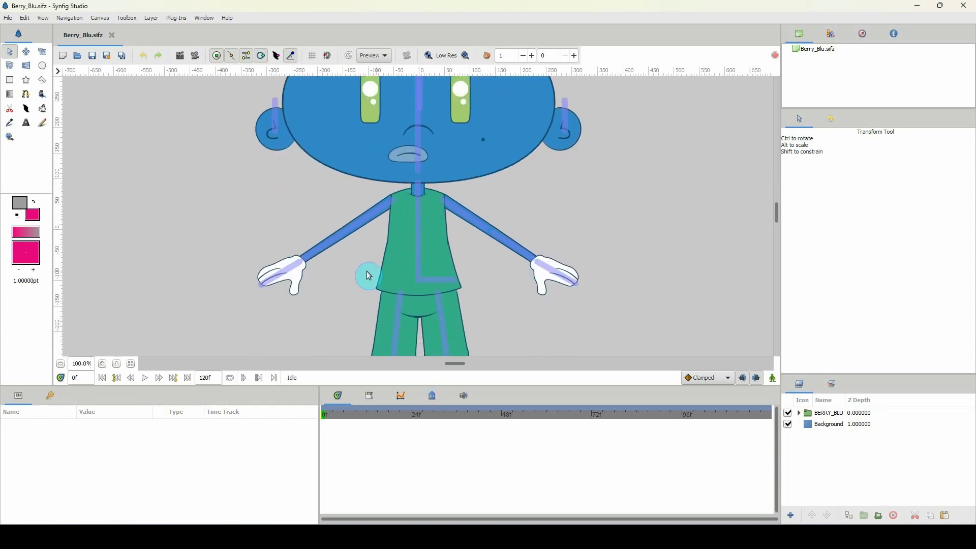
scroll(386, 272, up, 5)
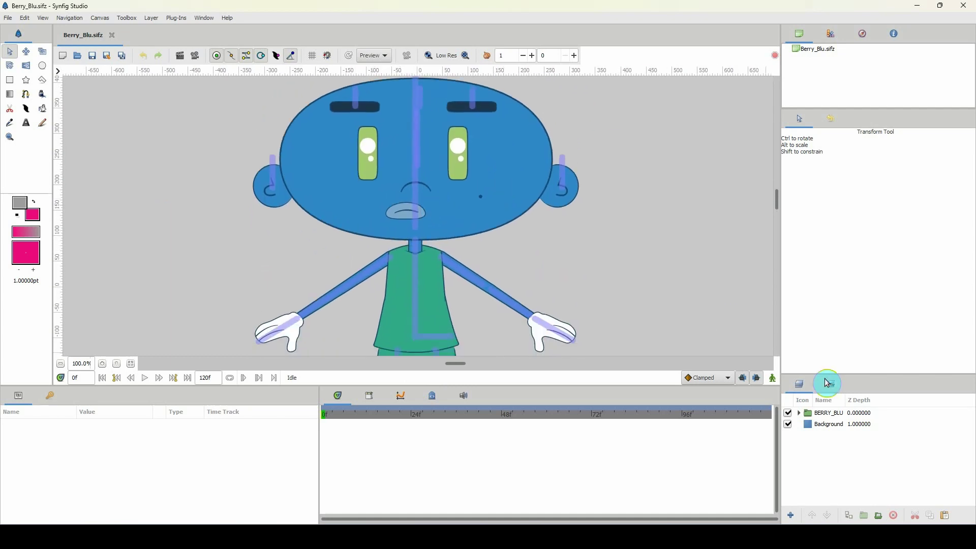
Hide the Body, Left_Arm, Right_Arm, waist, Left_Leg and Right_Leg layers inside the Berry Blu group, then collapse the BERRY_BLU group
click(799, 413)
click(818, 449)
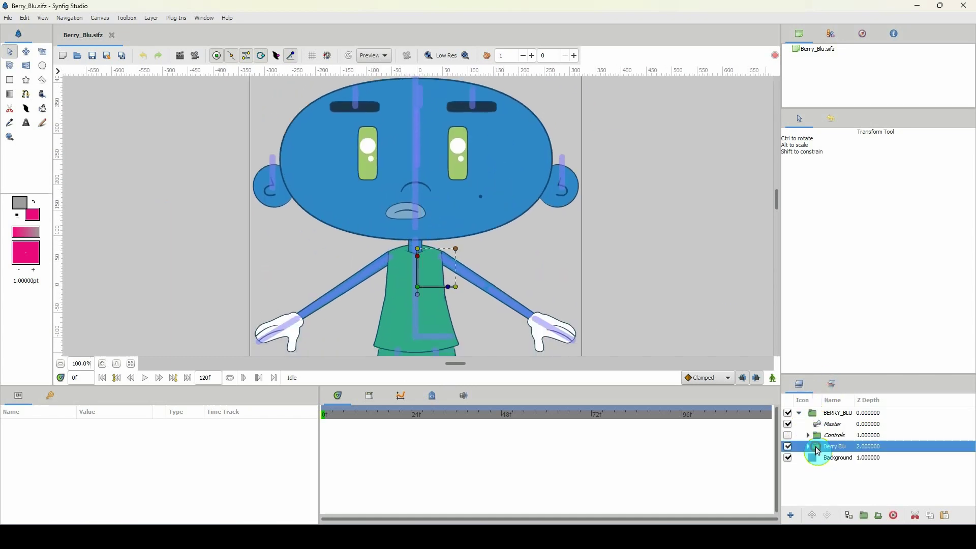
click(809, 447)
scroll(814, 448, down, 1)
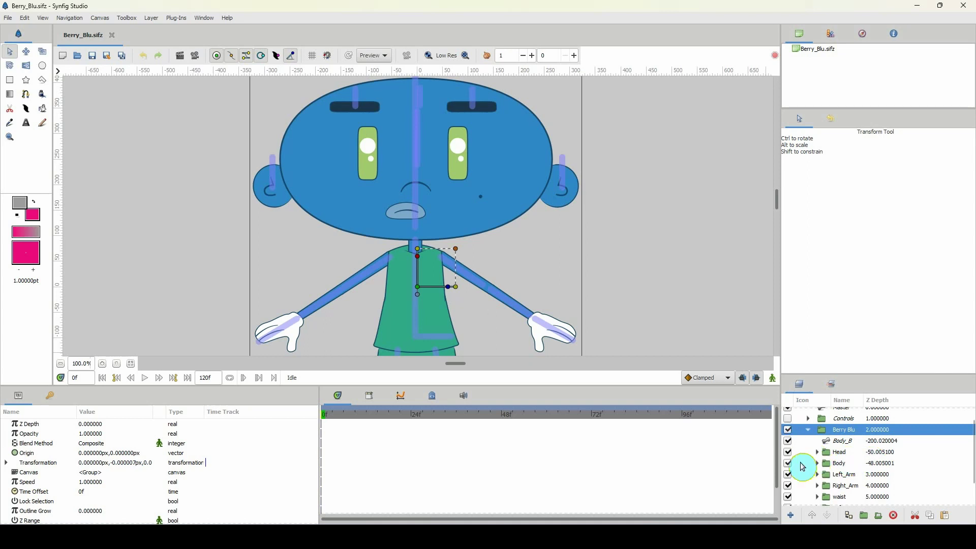
click(787, 463)
click(787, 475)
click(788, 485)
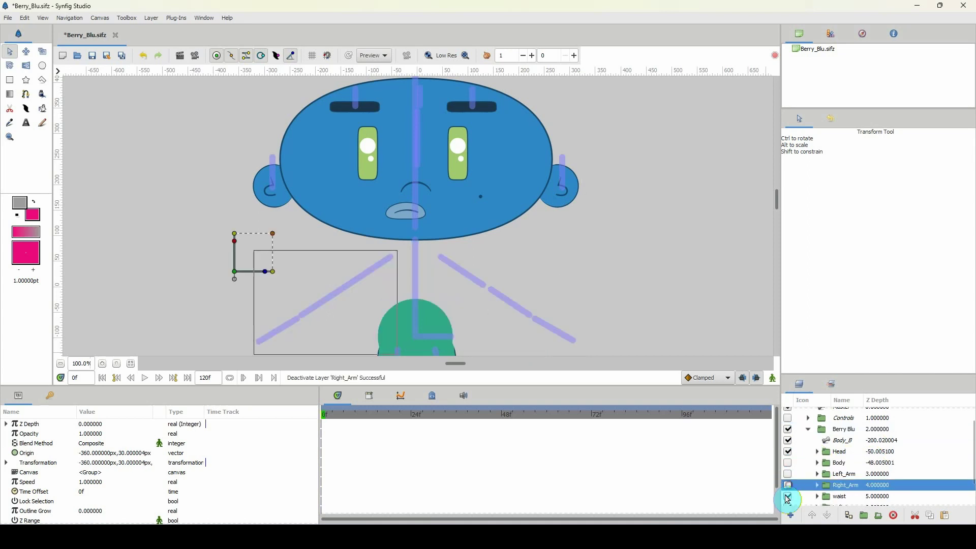
click(787, 497)
scroll(788, 493, down, 1)
click(788, 478)
click(788, 489)
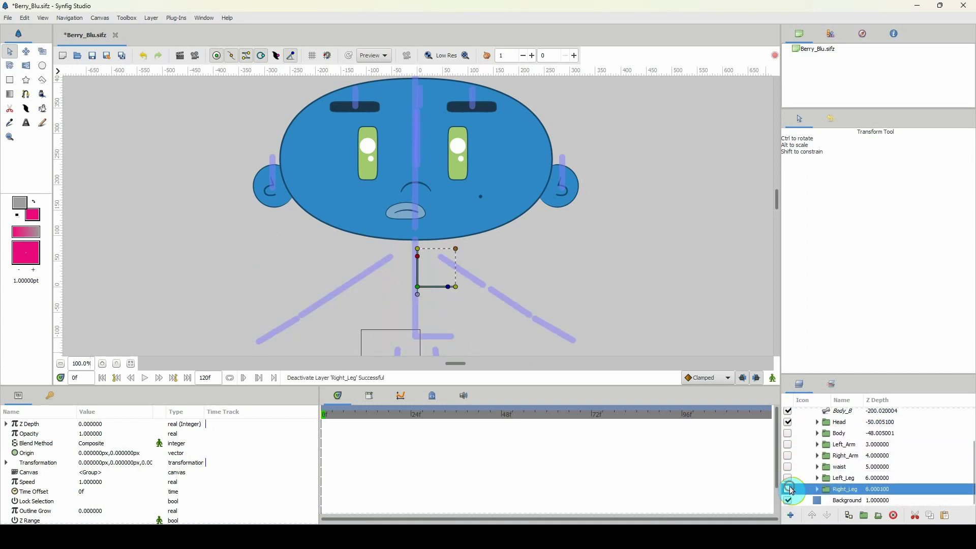
scroll(814, 465, up, 3)
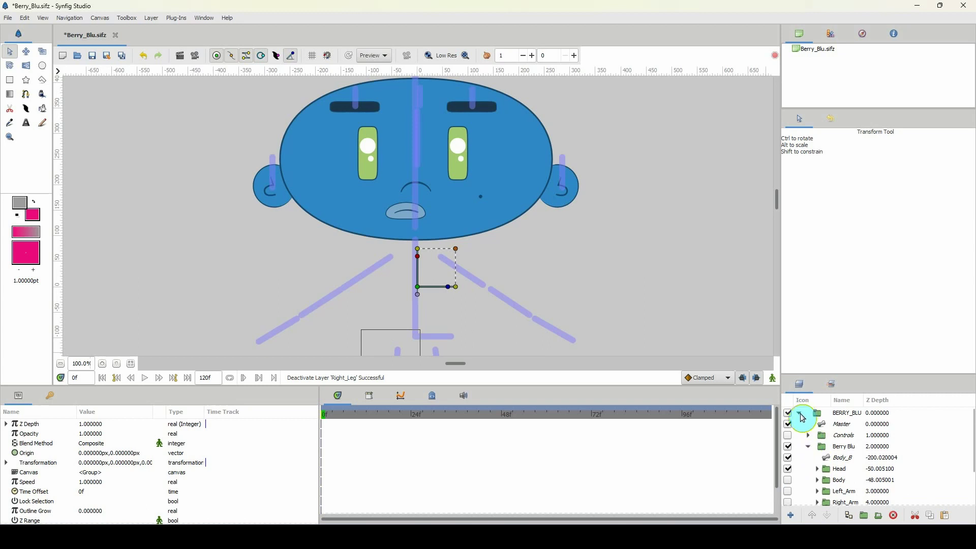
click(800, 413)
Show the list of layer sets and go to frame 1 of the timeline
scroll(407, 209, down, 2)
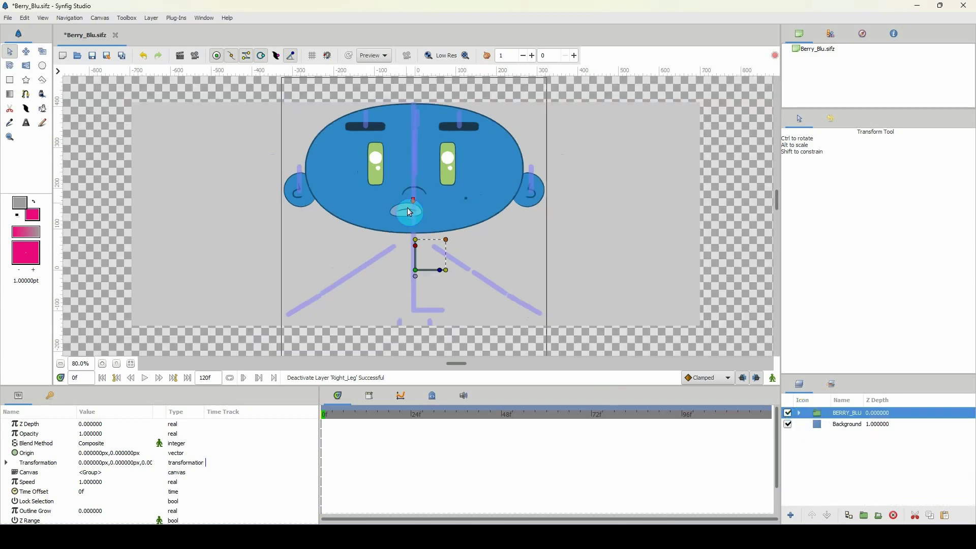
scroll(427, 253, up, 2)
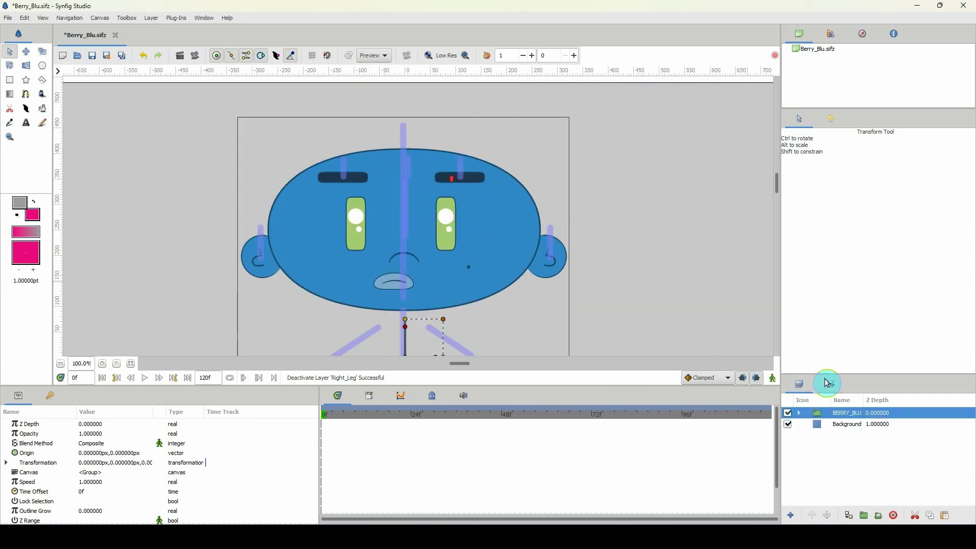
click(834, 389)
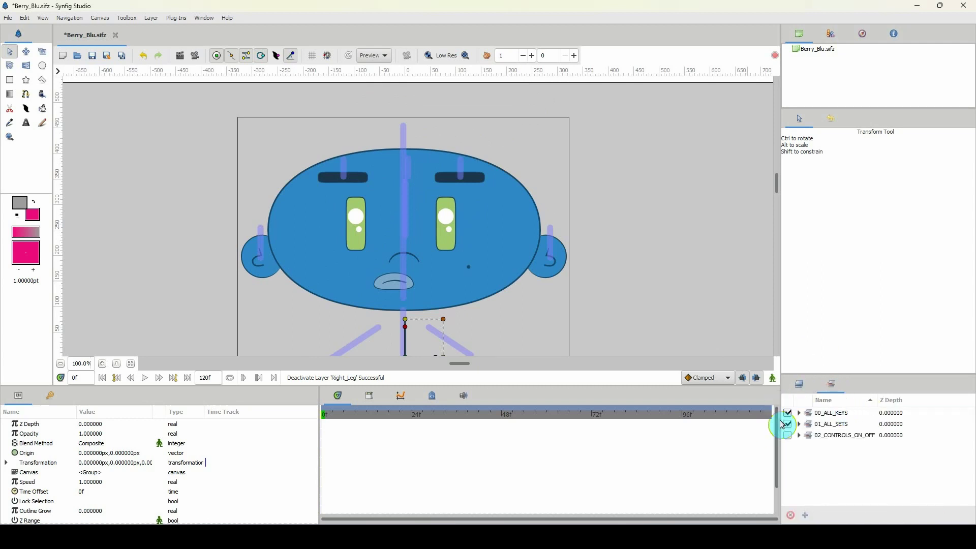
drag(406, 263, 338, 236)
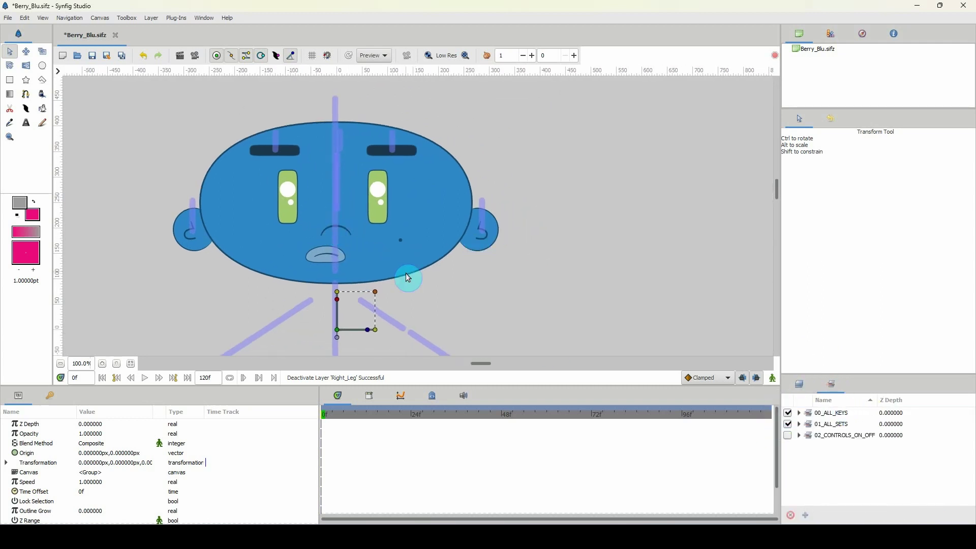
click(334, 426)
drag(323, 259, 331, 280)
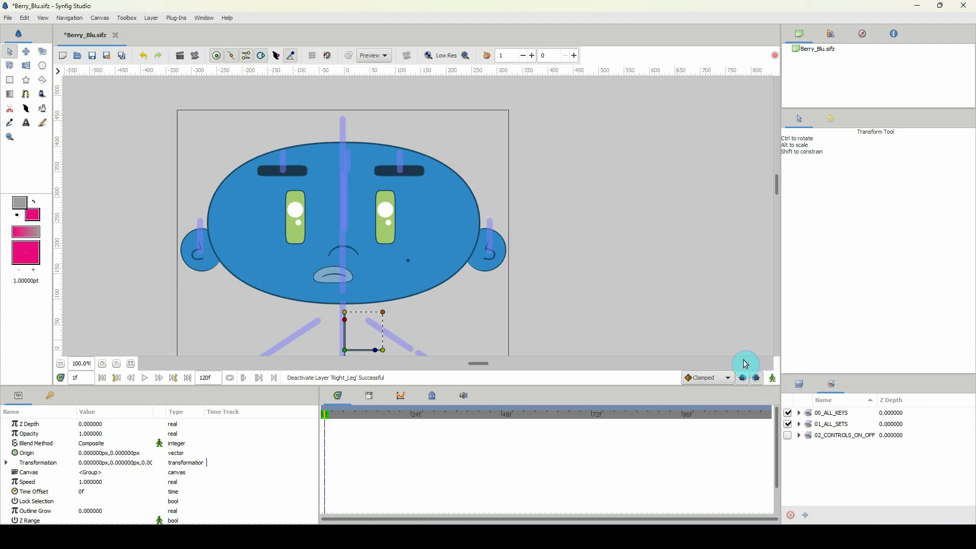
Set the default interpolation to Constant and turn on animation editing mode
drag(526, 256, 589, 239)
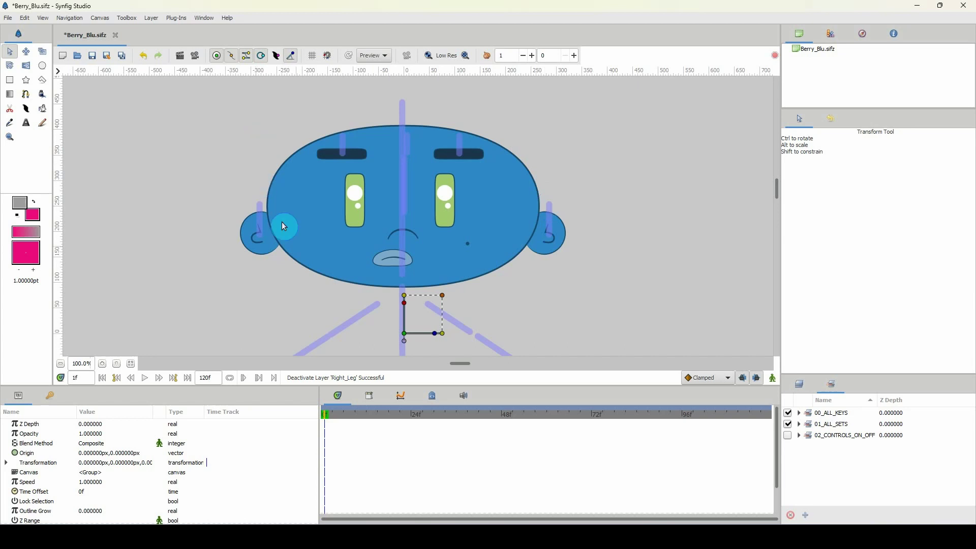
drag(377, 277, 355, 278)
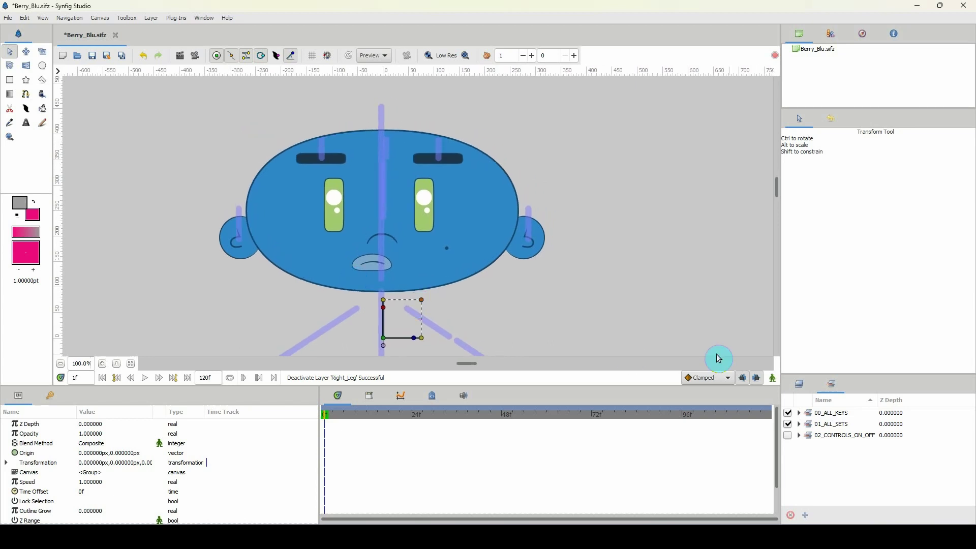
click(710, 379)
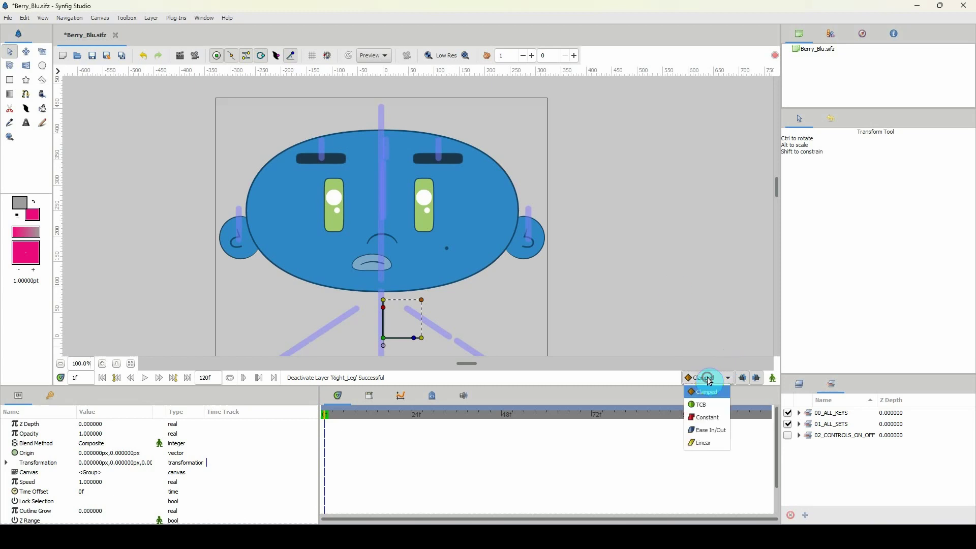
click(704, 417)
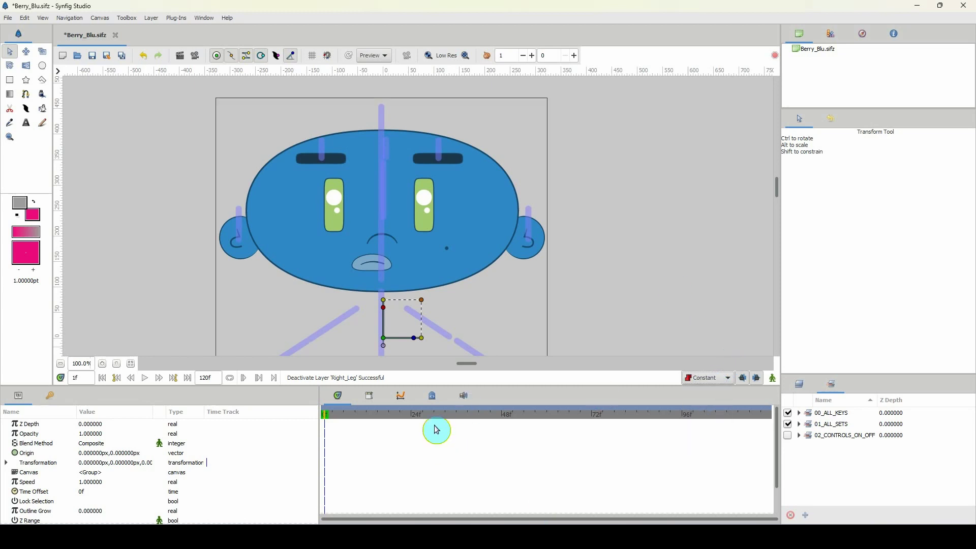
drag(424, 283, 430, 286)
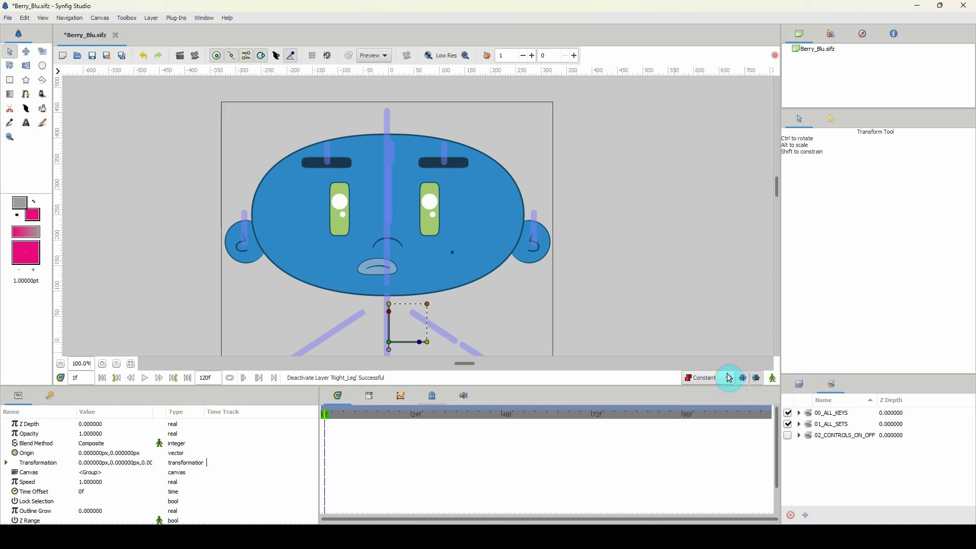
click(773, 380)
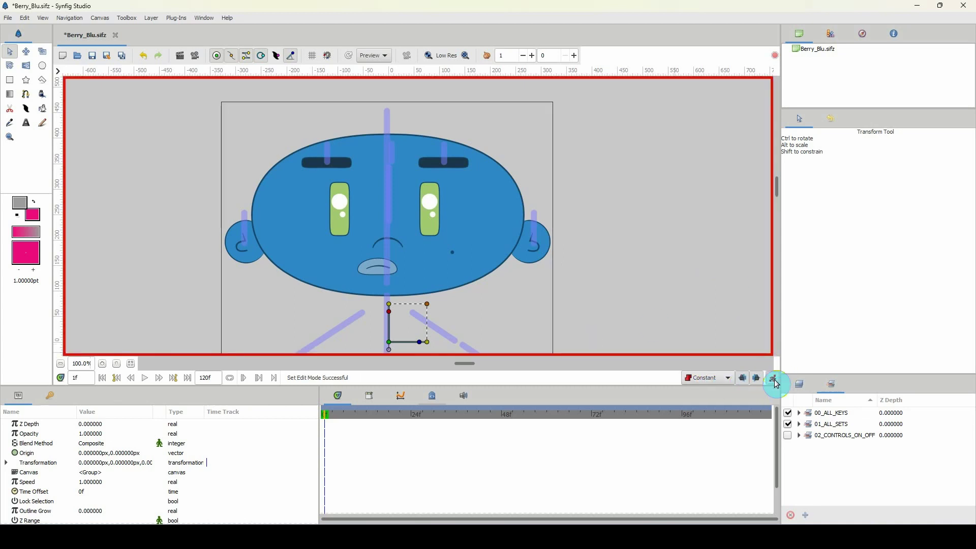
Select the skeletons in the 01_ALL_SETS set and nudge all the head's bone handles slightly back and forth to create waypoints at frame 1
click(812, 426)
double_click(808, 426)
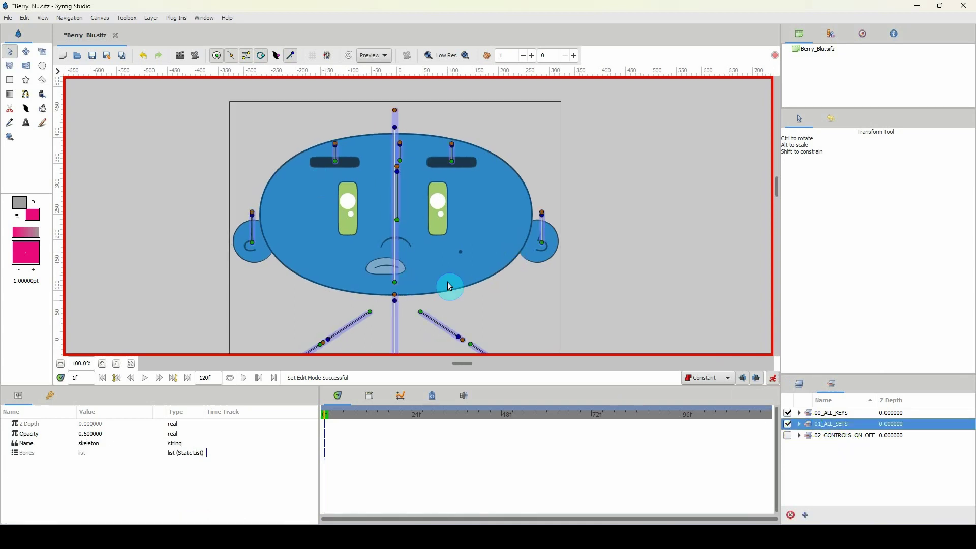
drag(191, 87, 598, 287)
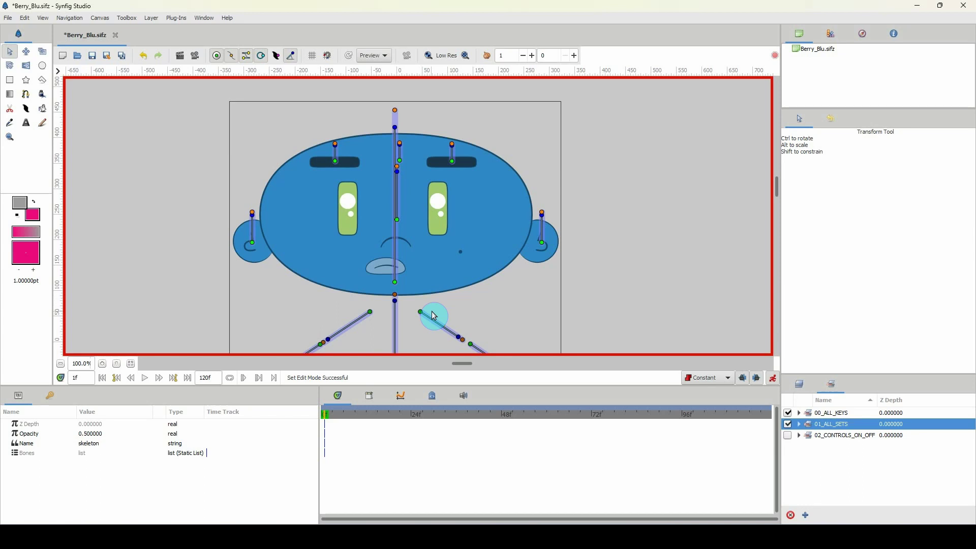
key(Left)
key(ctrl+z)
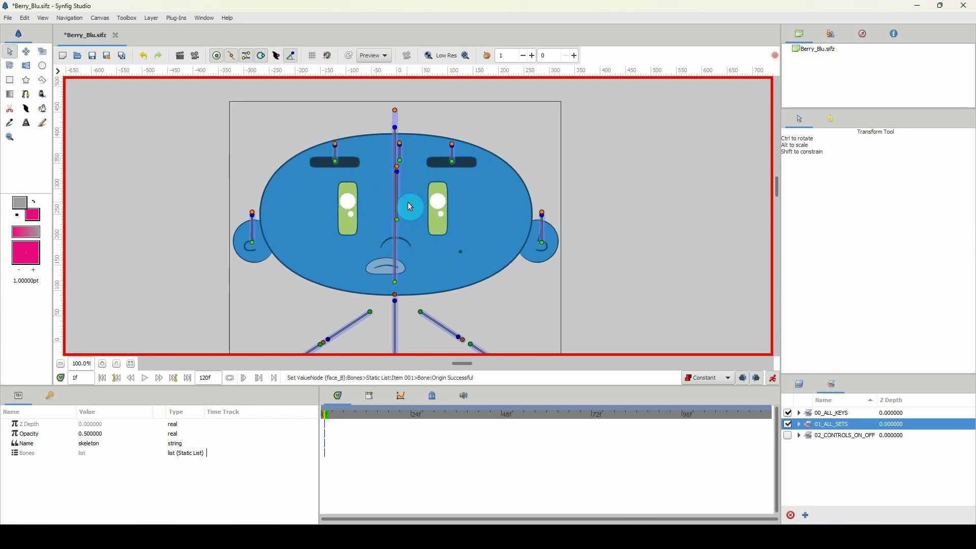
key(comma)
key(period)
key(Down)
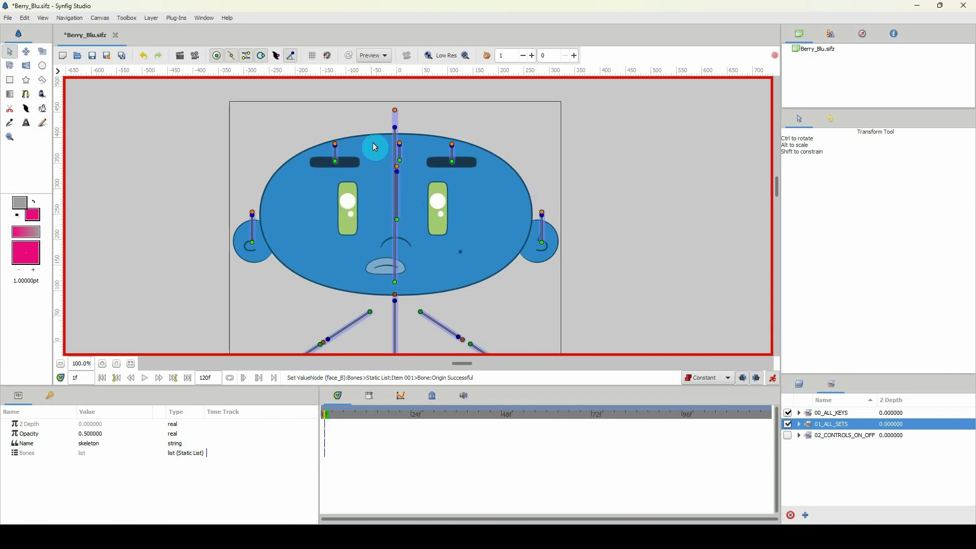
Duplicate the 00_ALL_KEYS canvas waypoint from frame 1 to frame 10 and move the playhead to frame 10
click(811, 415)
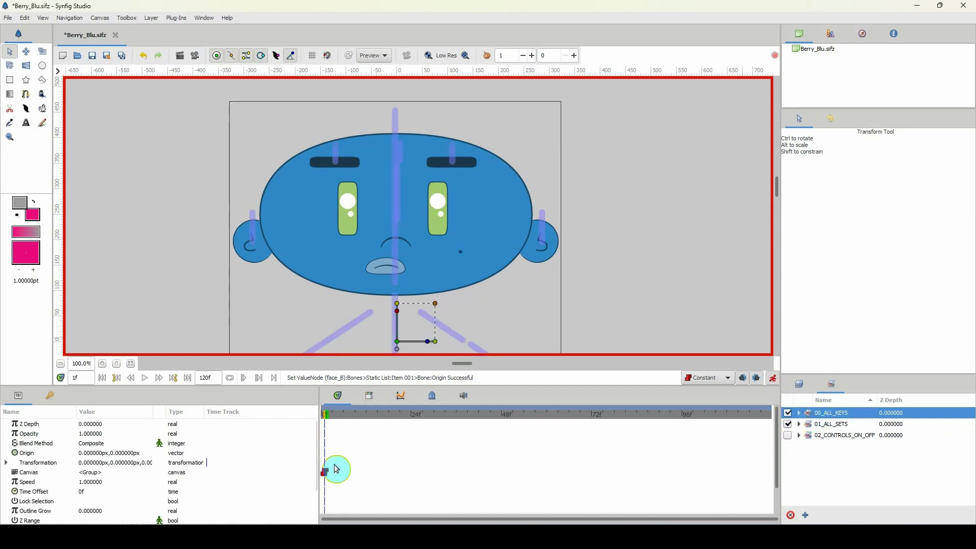
click(813, 424)
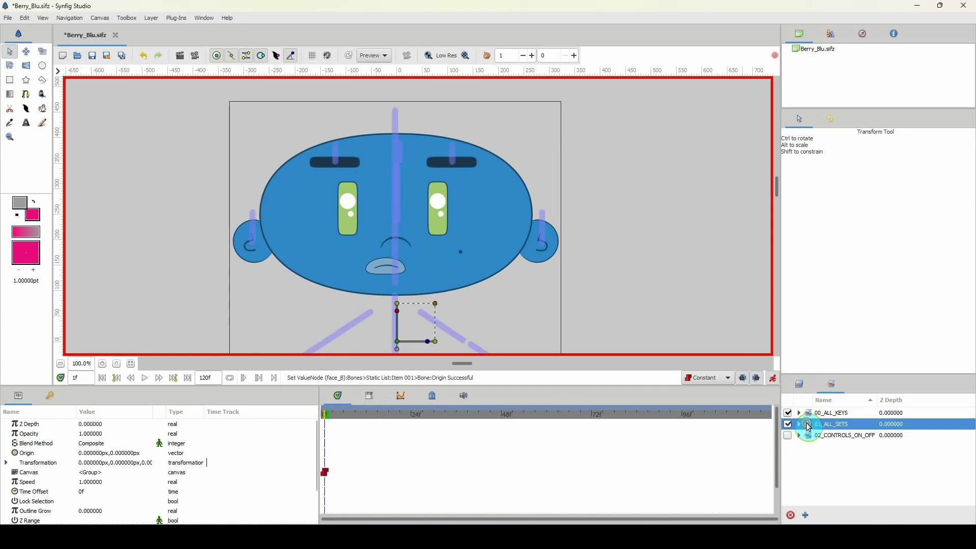
mouse_move(404, 388)
mouse_down()
mouse_move(405, 352)
mouse_move(403, 387)
mouse_up()
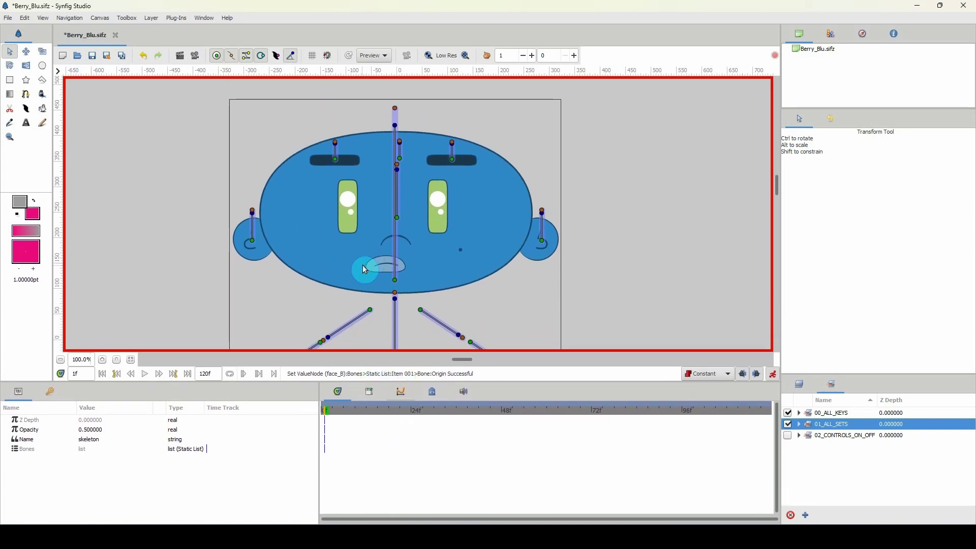
click(813, 413)
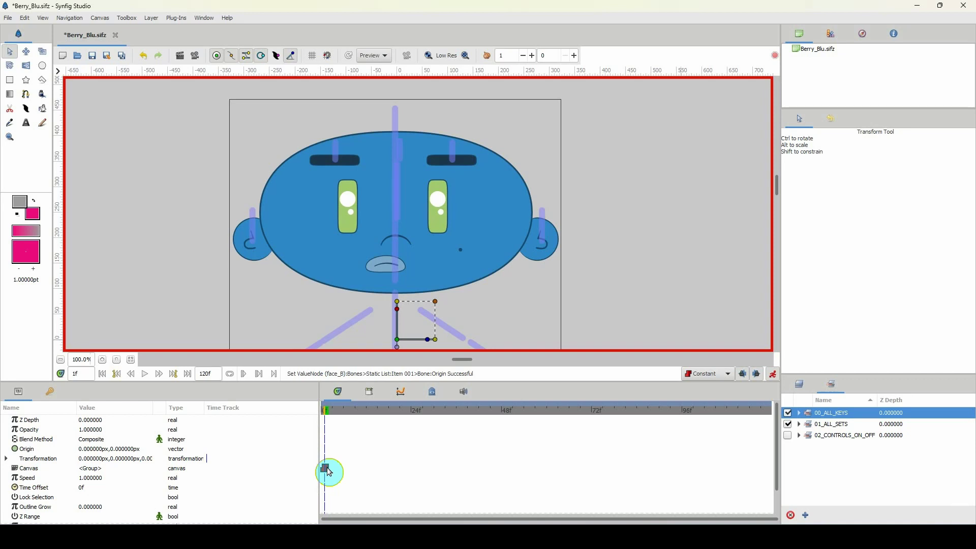
drag(325, 468, 356, 469)
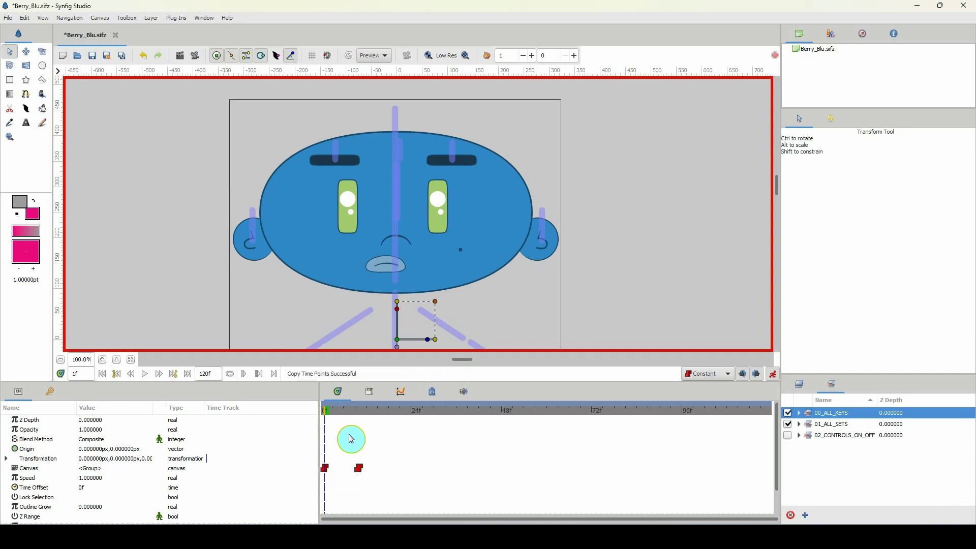
drag(358, 416, 360, 416)
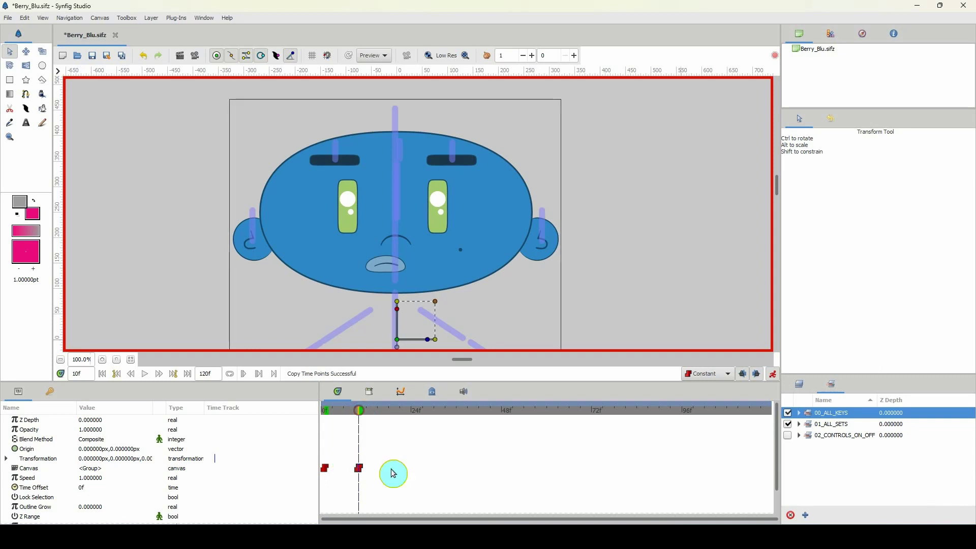
Shift the face bone of the 01_ALL_SETS skeletons horizontally to the right at frame 10, moving the eyes, brows, nose and mouth toward the head's edge
click(809, 423)
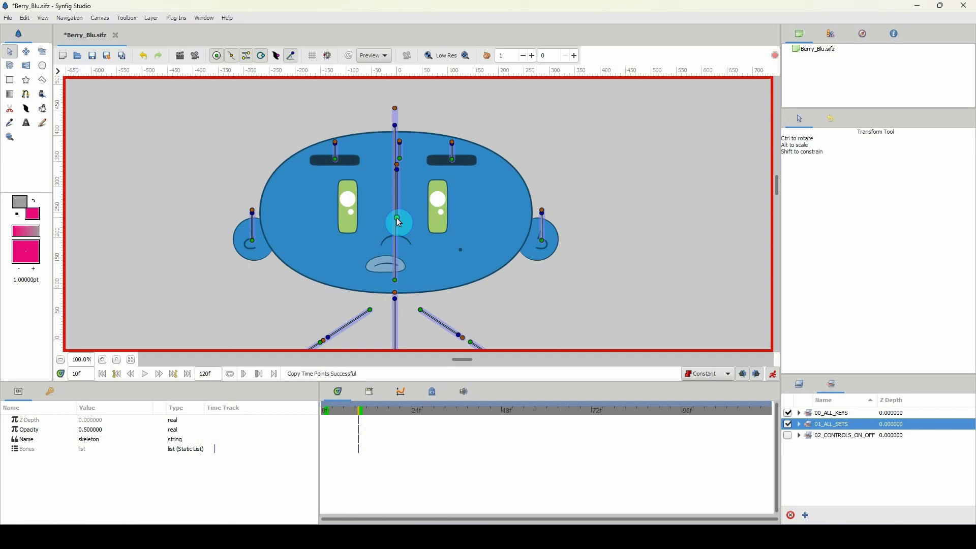
key(shift+Right)
key(shift+Right)
key(shift+Right)
key(shift+Right)
key(shift+Right)
key(shift+Right)
key(shift+Right)
key(shift+Right)
key(shift+Right)
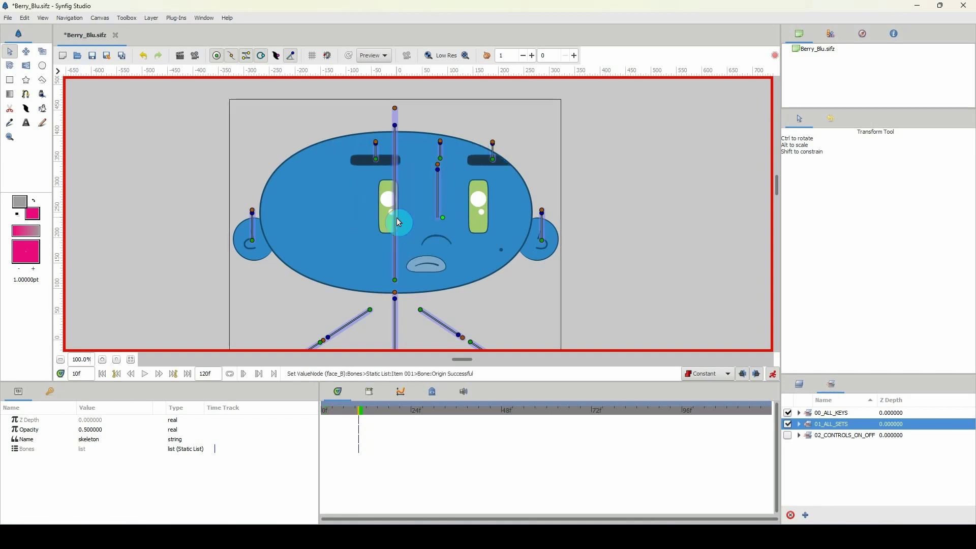
key(shift+Right)
key(shift+Right)
key(Left)
key(Left)
key(Left)
key(shift+Left)
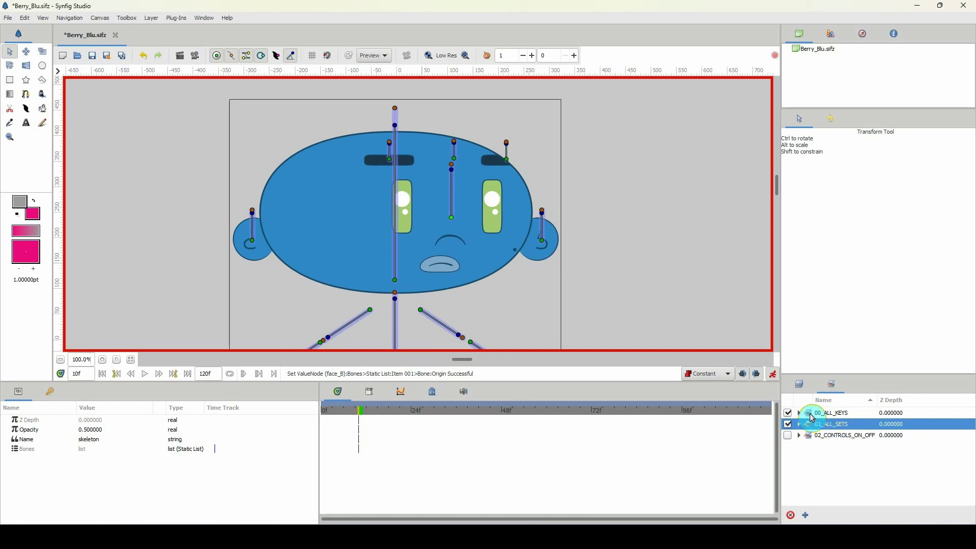
Select all the head's bone handles and nudge them slightly at frame 10
drag(189, 97, 587, 248)
drag(541, 211, 532, 210)
key(Right)
key(Right)
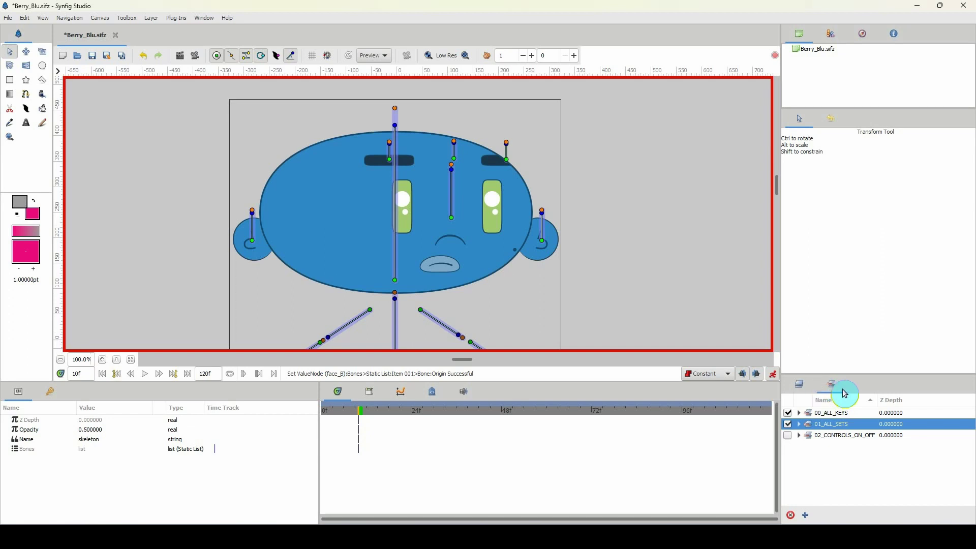
Move the 00_ALL_KEYS waypoint at frame 10 to frame 15 and duplicate the frame 1 waypoint to frame 6
click(809, 414)
drag(359, 418, 337, 413)
mouse_move(326, 469)
mouse_down()
mouse_move(377, 471)
mouse_move(345, 472)
mouse_up()
click(343, 410)
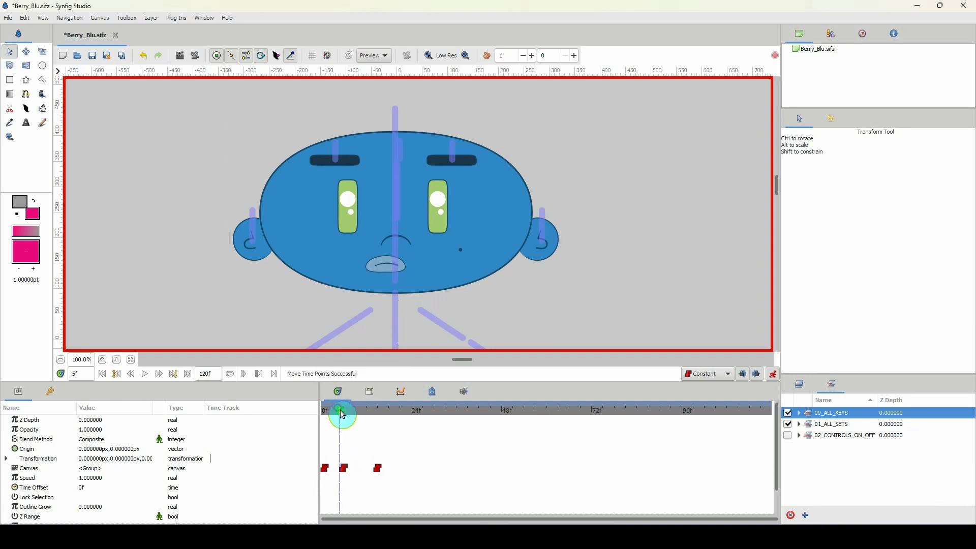
Lower the face bone of the 01_ALL_SETS skeletons at frame 6 so the eyes, brows, nose and mouth sit further down
click(350, 272)
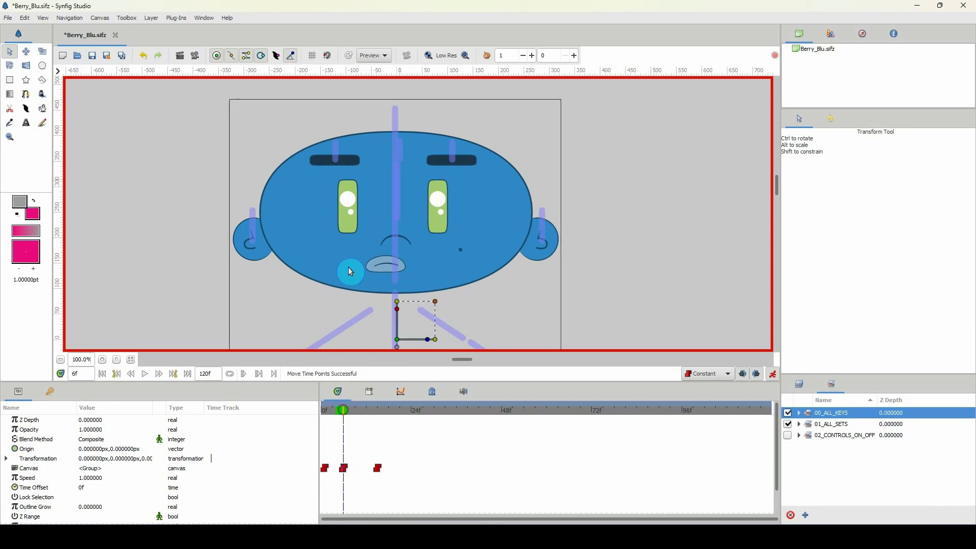
click(813, 425)
drag(397, 218, 401, 224)
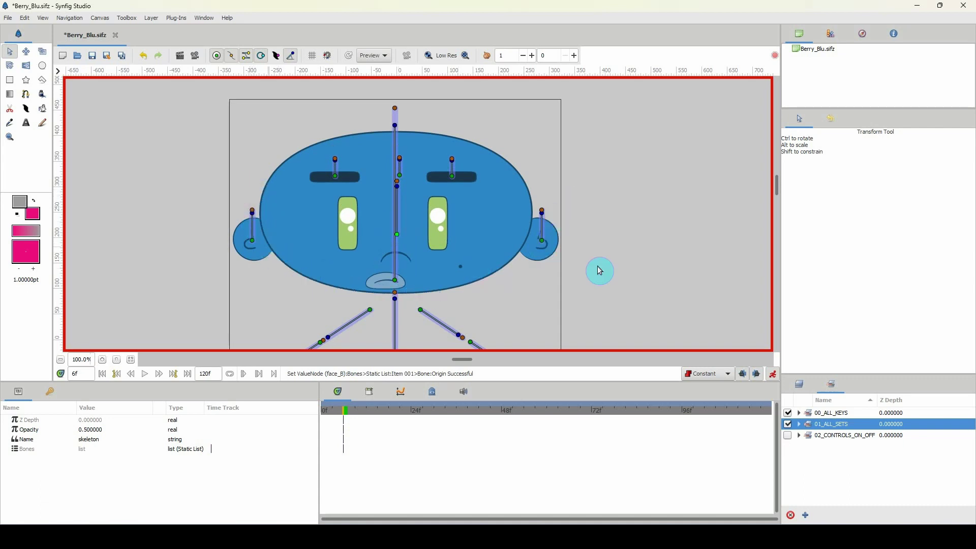
Duplicate the 00_ALL_KEYS canvas waypoint from frame 6 to frame 10 and place the playhead at frame 10
click(810, 414)
drag(343, 413, 365, 418)
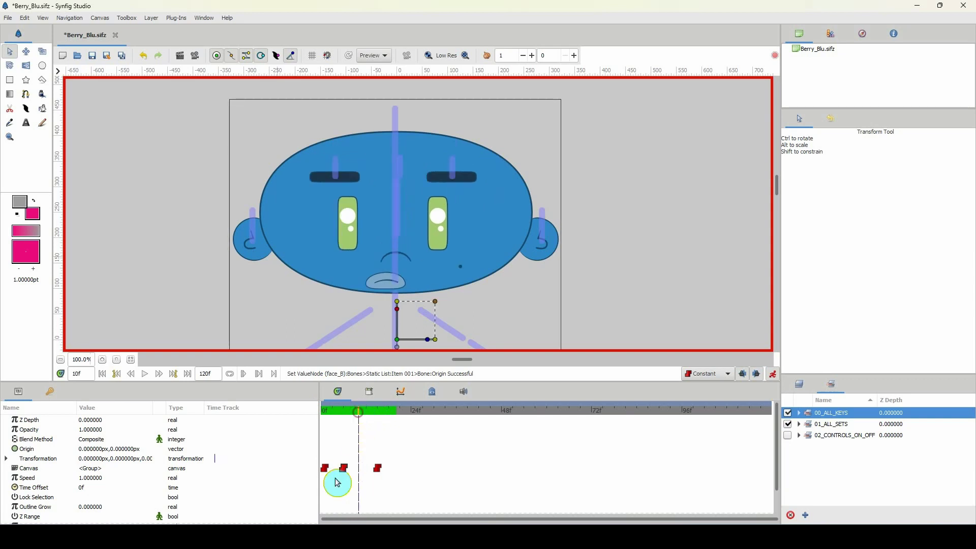
drag(343, 468, 360, 469)
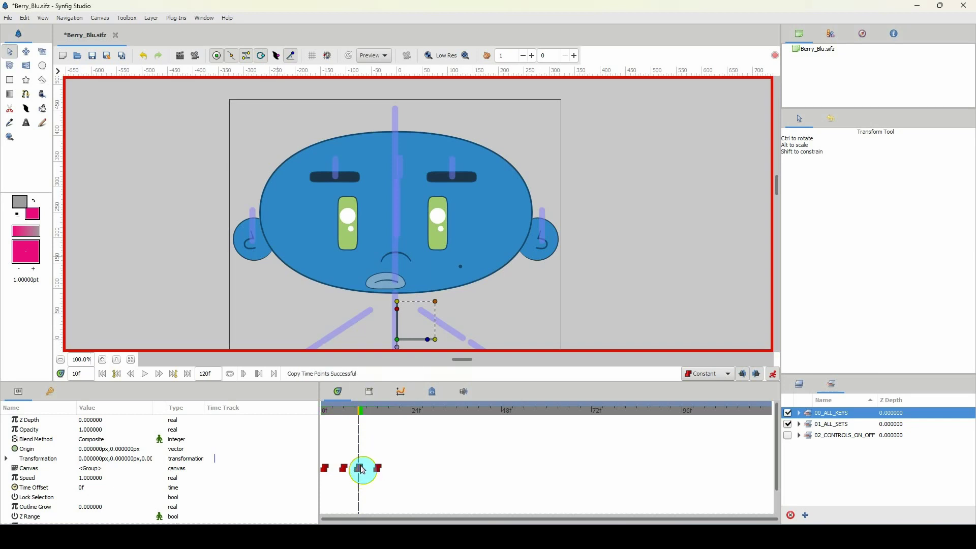
Shift the face bone of the 01_ALL_SETS skeletons slightly to the right at frame 10, keeping the lowered height
click(809, 424)
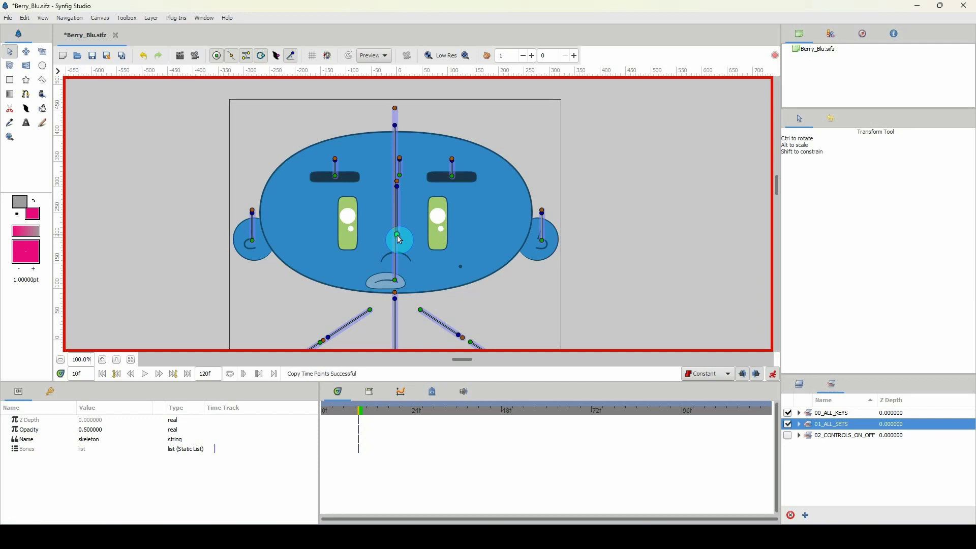
key(Right)
key(Right)
key(Right)
key(Right)
key(Right)
key(Right)
key(Right)
key(Right)
key(Right)
key(Right)
key(Right)
key(Right)
key(Right)
key(Right)
key(Right)
key(Right)
key(Right)
key(Right)
key(Right)
key(Right)
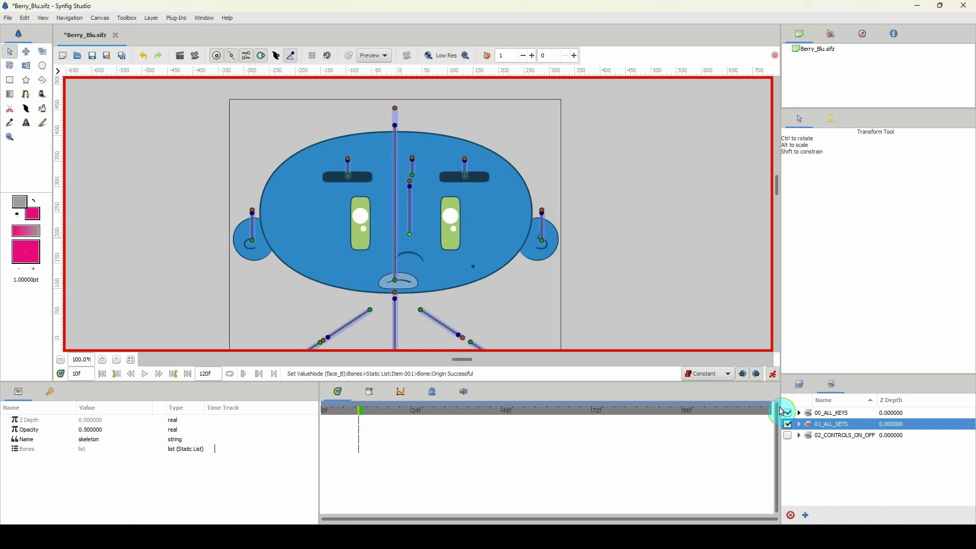
Play back the head turn from the start with 00_ALL_KEYS selected to examine the face's motion
click(808, 413)
mouse_move(348, 413)
mouse_down()
mouse_move(321, 412)
mouse_move(333, 410)
mouse_up()
key(space)
key(space)
key(space)
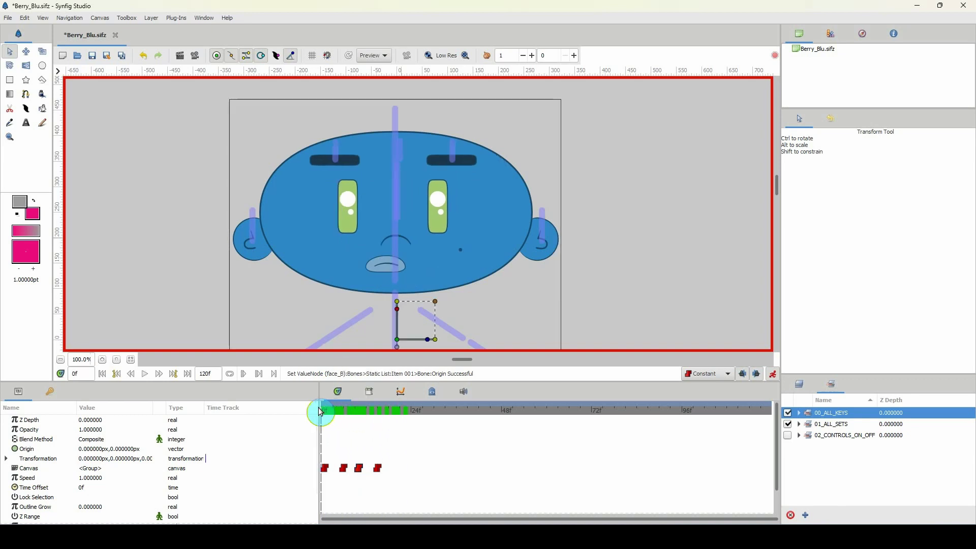
key(space)
Lower the head bone of the 01_ALL_SETS skeletons slightly at frame 6 so the whole head dips
mouse_move(351, 415)
mouse_down()
mouse_move(335, 414)
mouse_move(386, 414)
mouse_move(328, 409)
mouse_move(344, 412)
mouse_up()
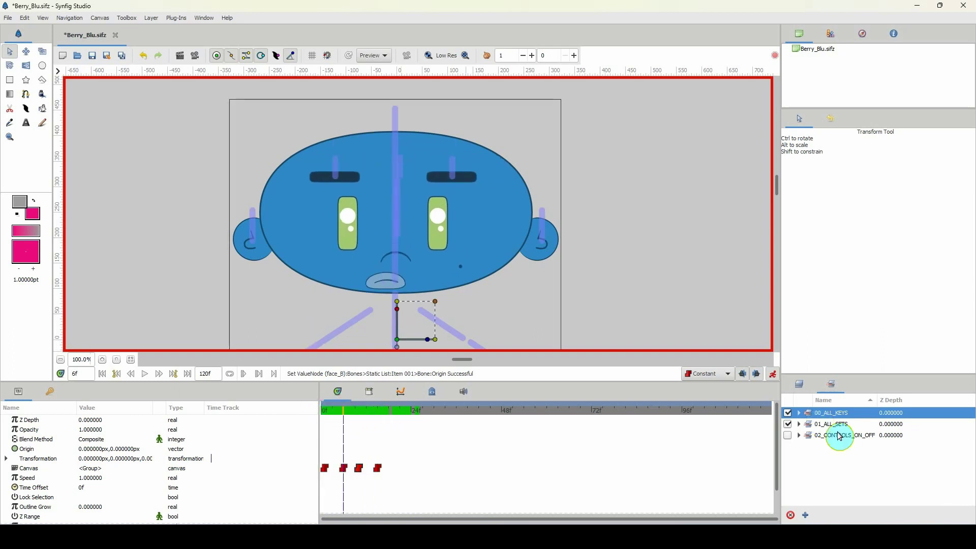
click(814, 425)
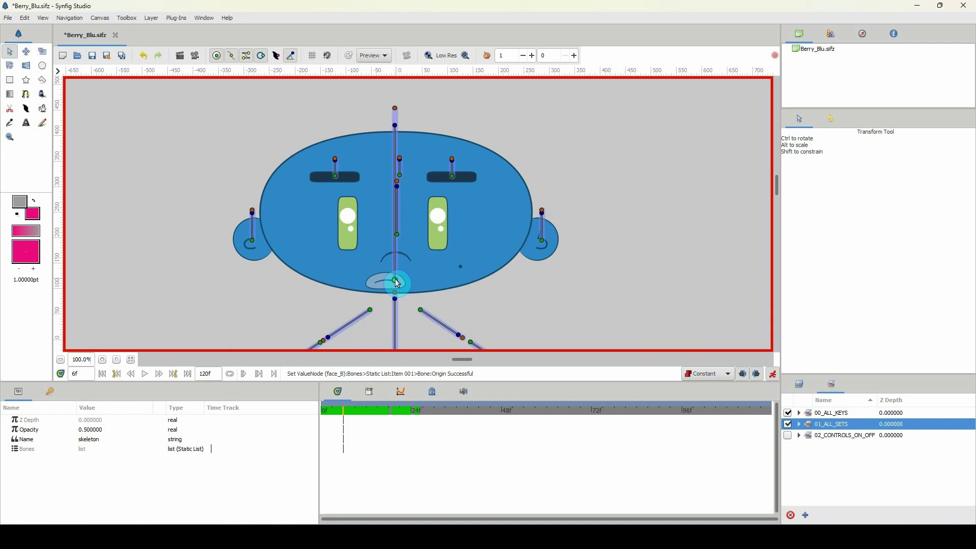
drag(396, 279, 396, 280)
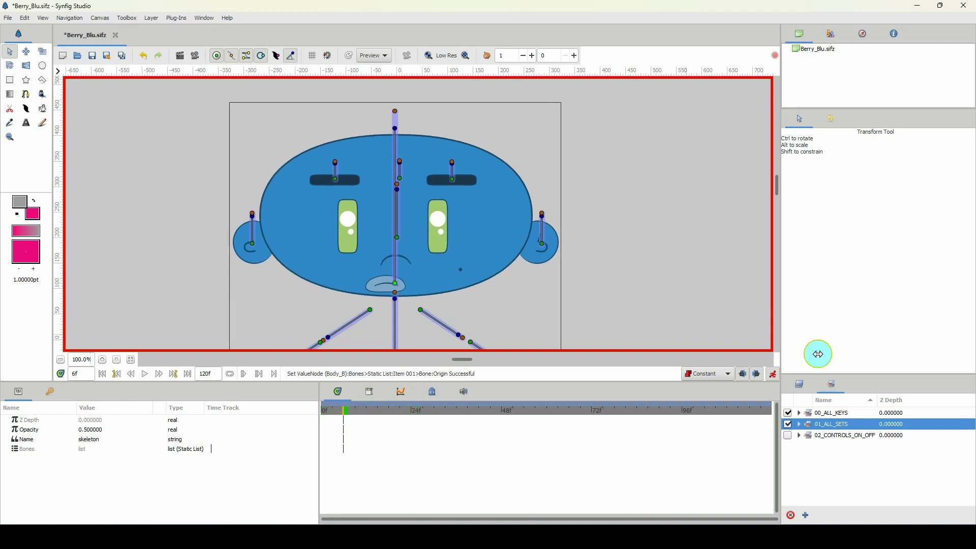
Lower the head bone of the 01_ALL_SETS skeletons slightly at frame 10 as well
click(810, 418)
click(334, 413)
drag(334, 413, 362, 416)
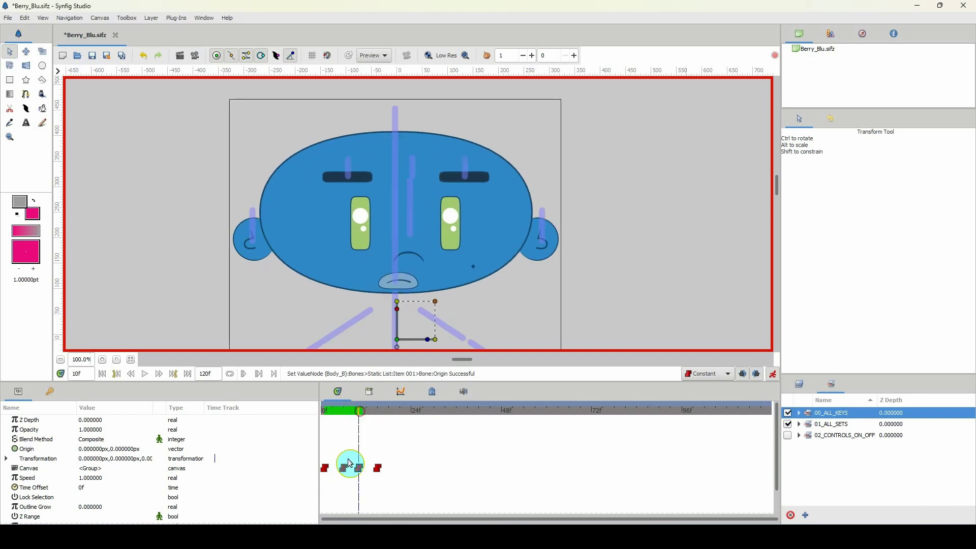
click(812, 427)
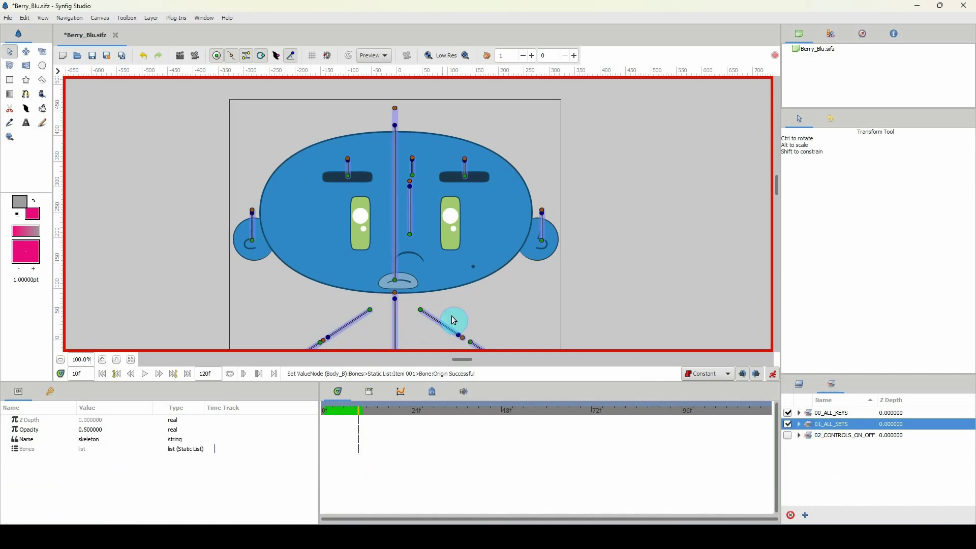
click(397, 282)
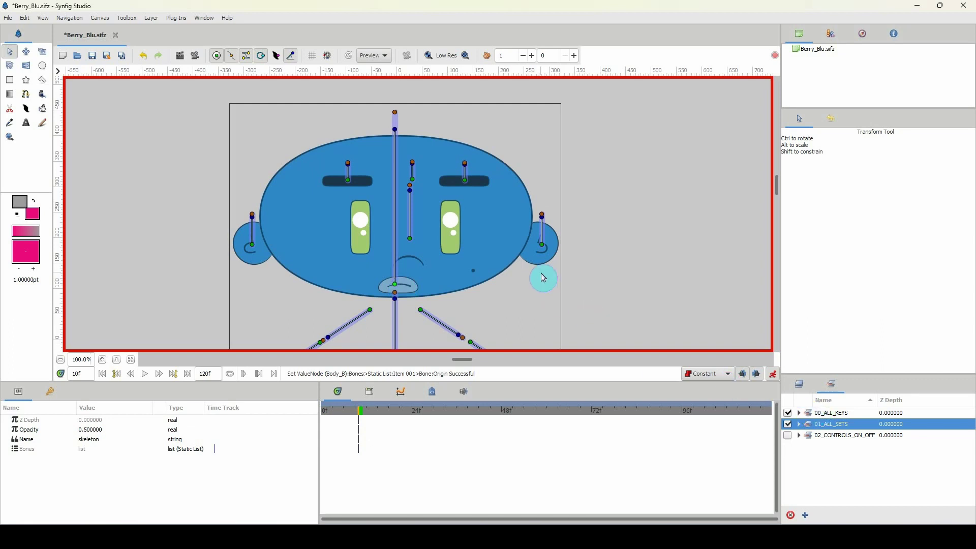
Tilt the head bone slightly to the left at frame 6 and nudge all the head's bone handles back and forth
click(814, 414)
click(350, 412)
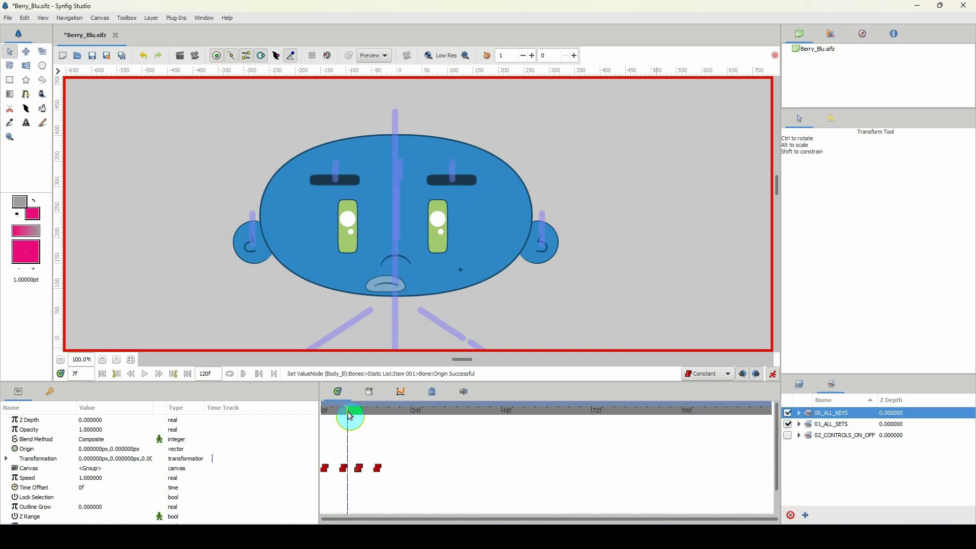
drag(351, 413, 368, 416)
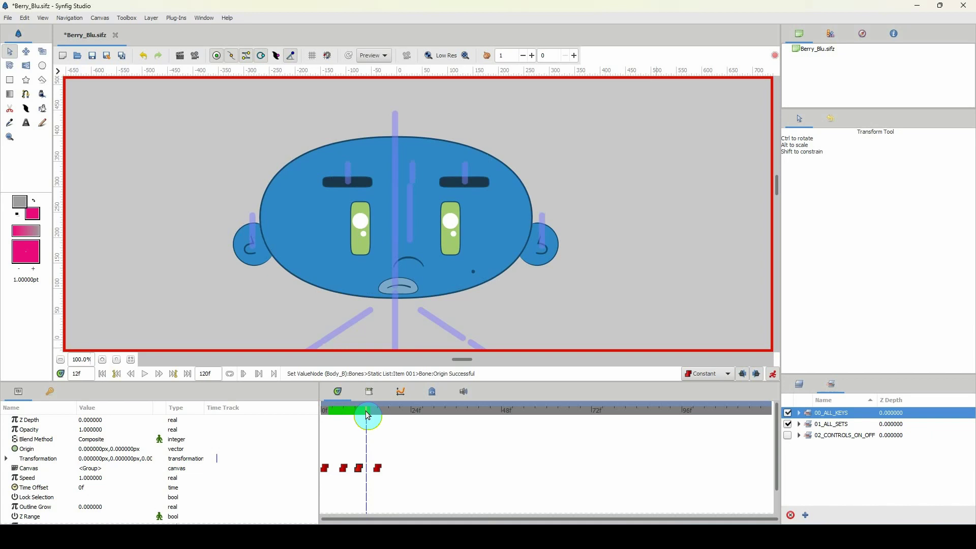
drag(368, 416, 346, 418)
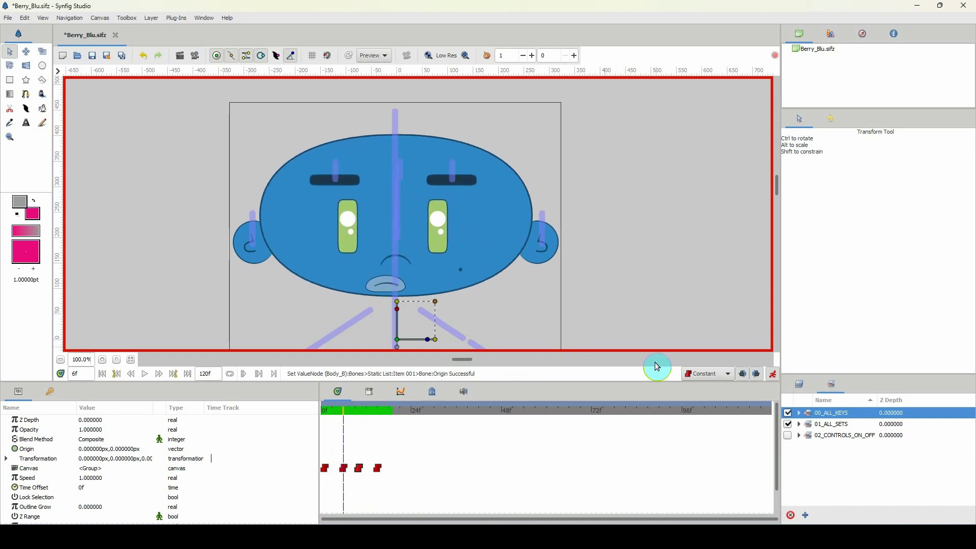
click(814, 422)
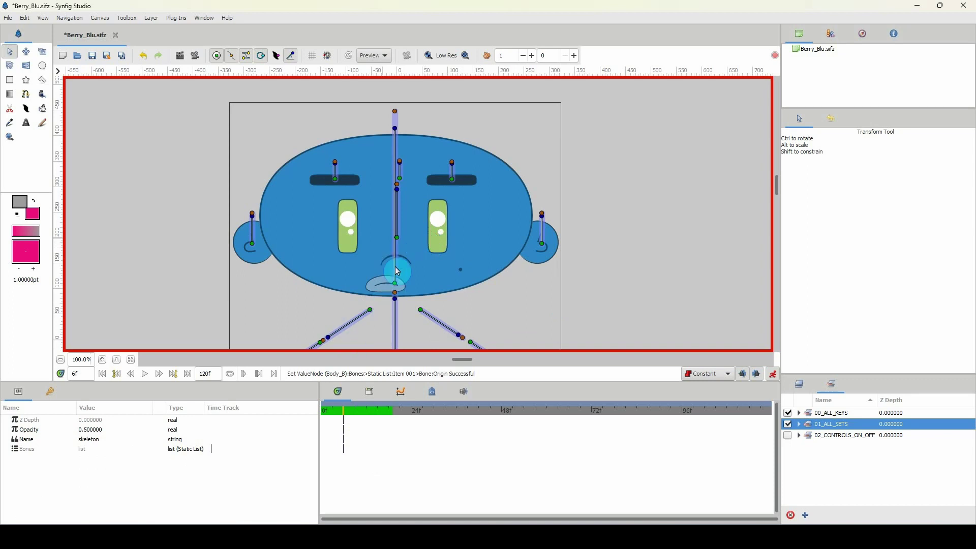
drag(394, 129, 389, 130)
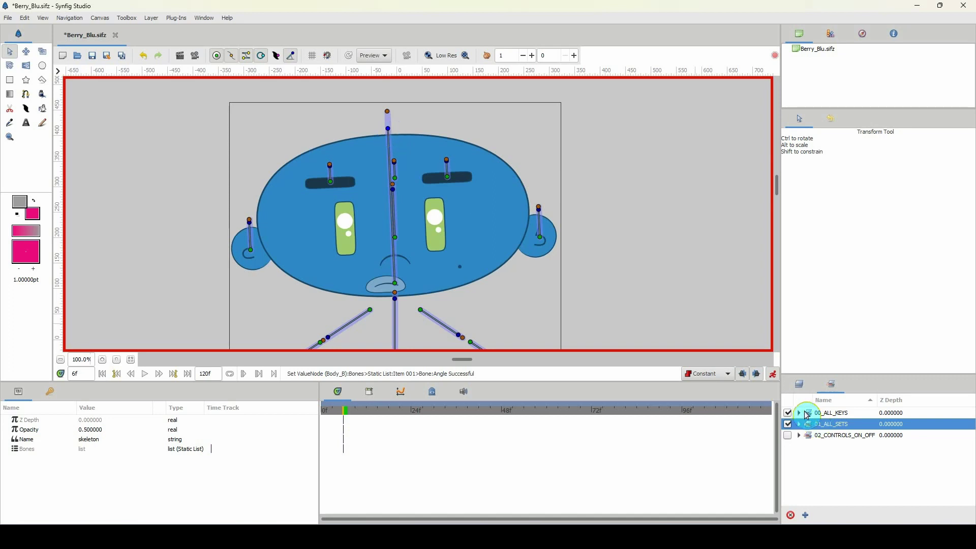
drag(811, 416, 812, 416)
drag(176, 100, 604, 288)
key(Up)
key(Down)
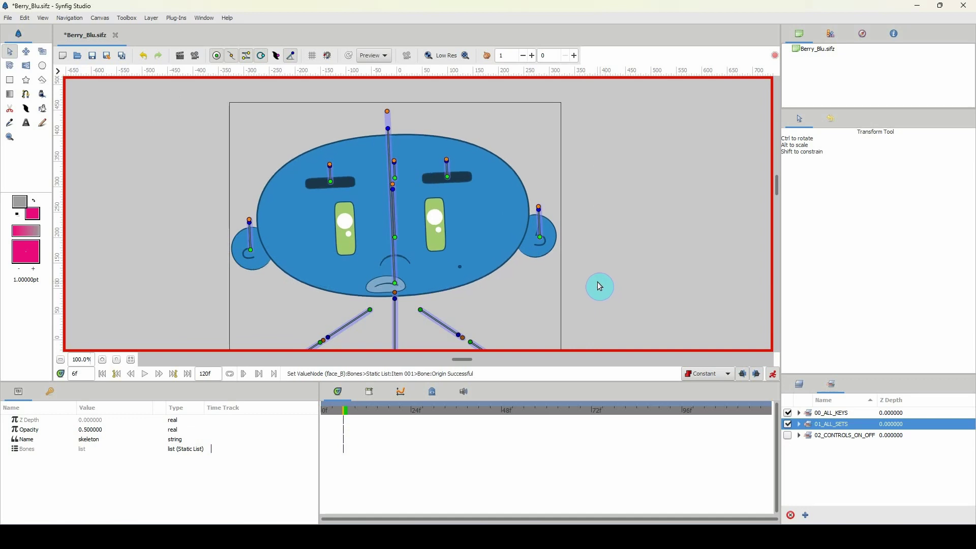
Tilt the head bone of the 01_ALL_SETS skeletons slightly to the right at frame 10
click(808, 416)
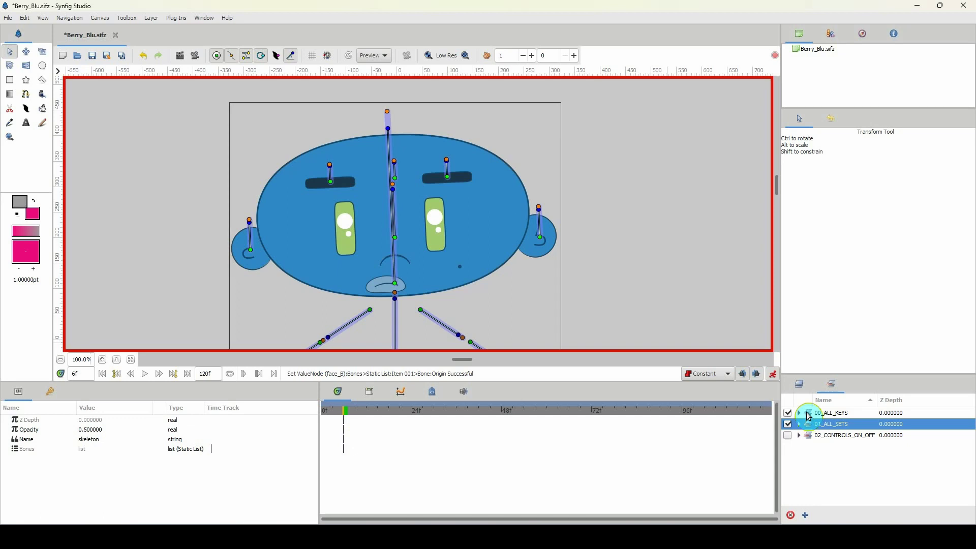
click(811, 413)
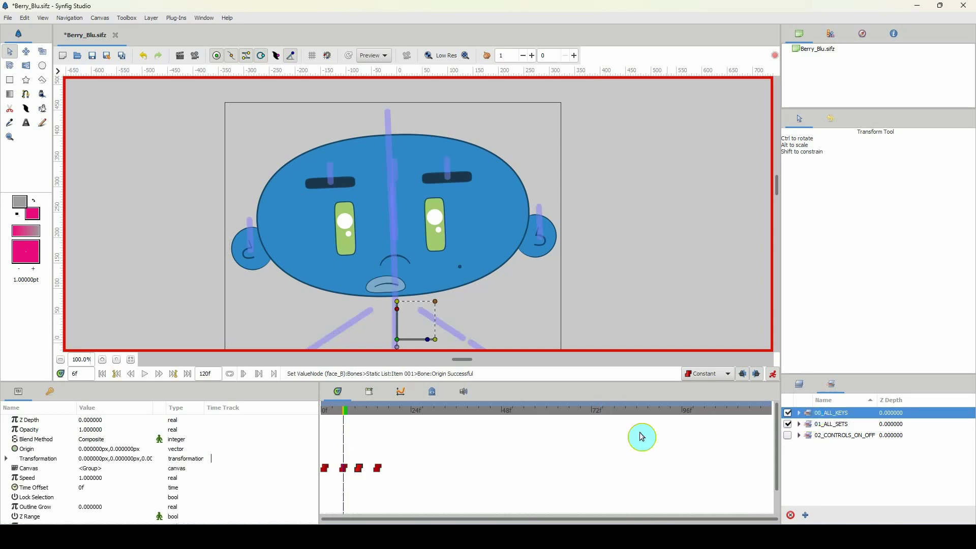
click(331, 411)
drag(331, 411, 361, 410)
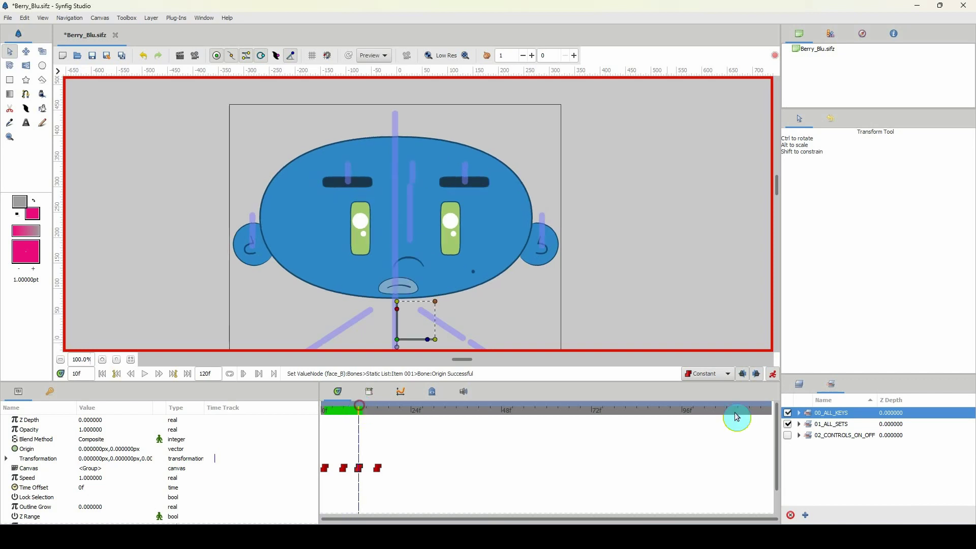
click(810, 425)
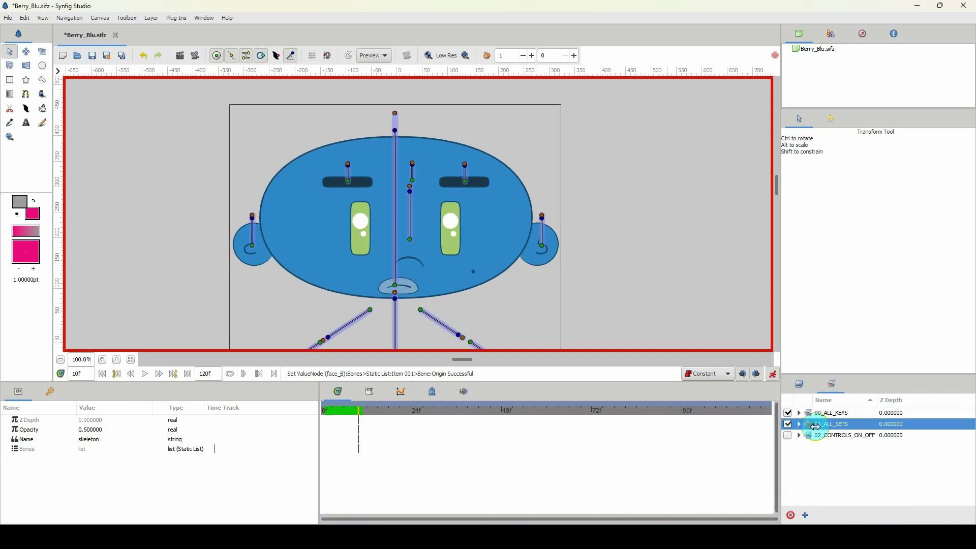
click(397, 136)
key(Right)
key(Right)
key(Right)
key(Right)
key(Right)
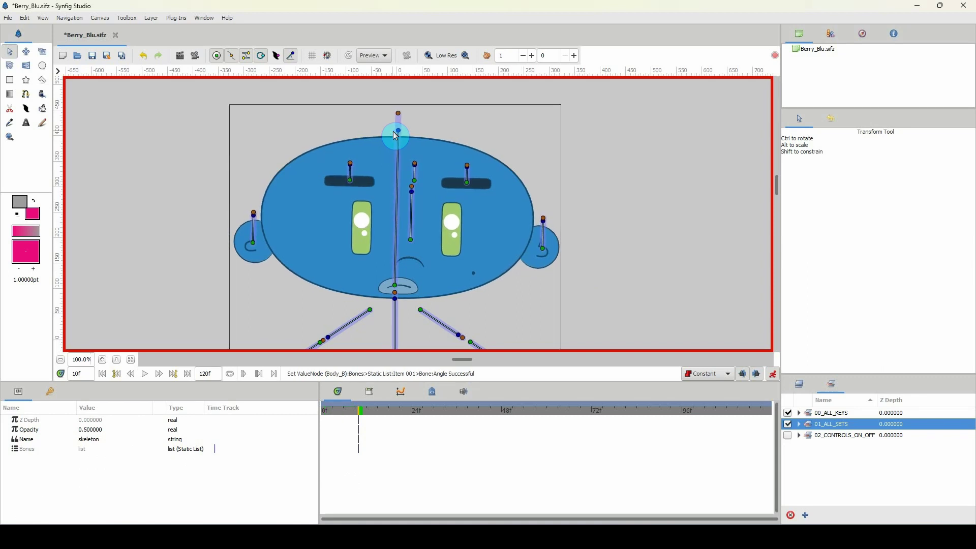
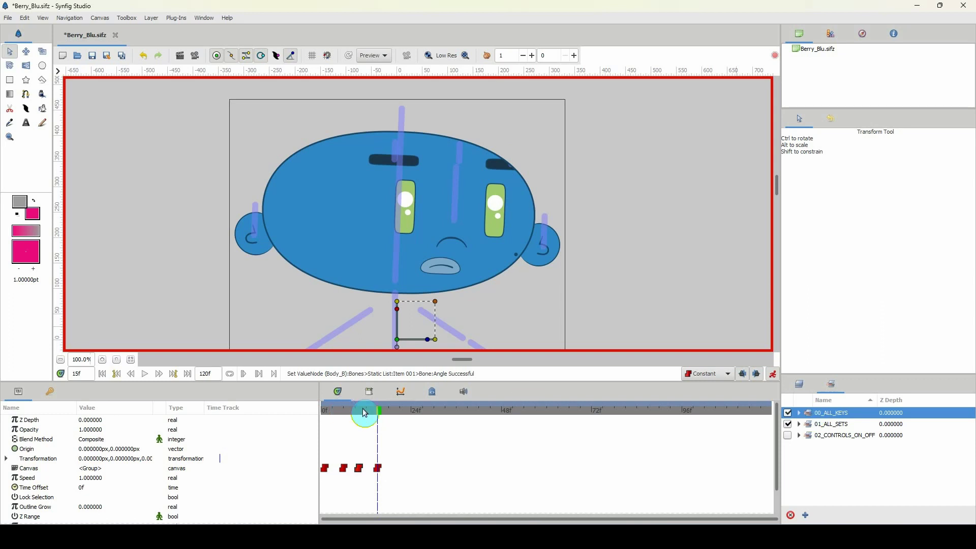
Duplicate the 00_ALL_KEYS waypoint from frame 15 to frame 20 and rotate the head bone back to nearly upright at frame 20
click(363, 411)
drag(359, 414, 393, 413)
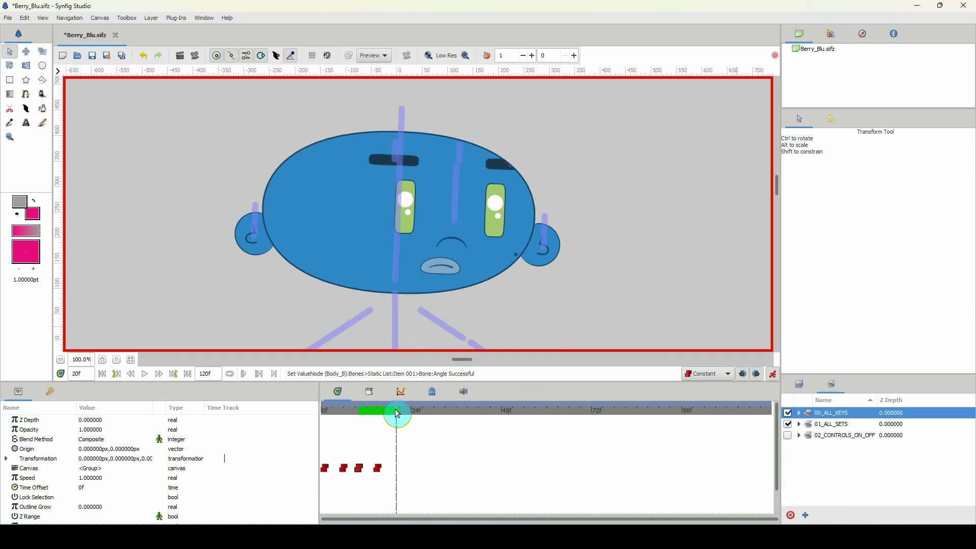
click(379, 472)
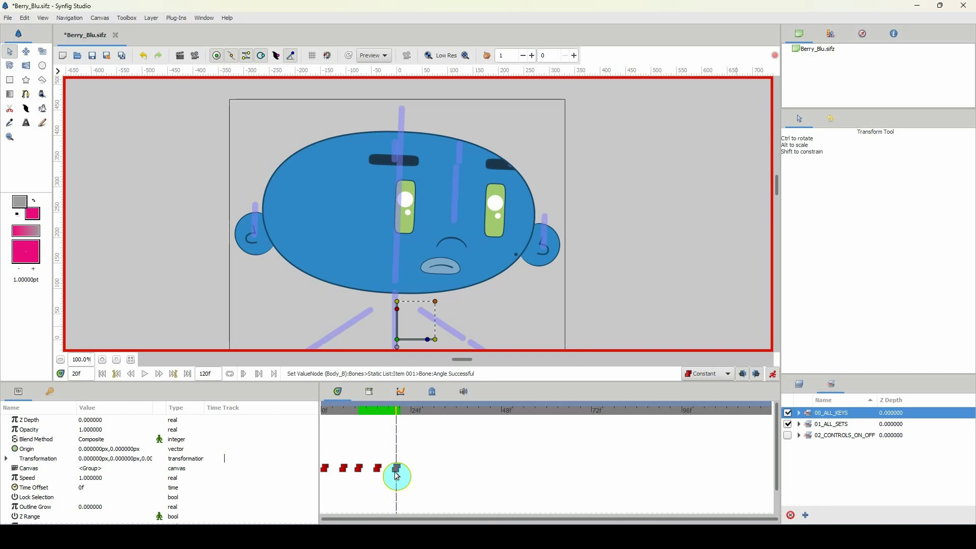
drag(397, 476, 395, 458)
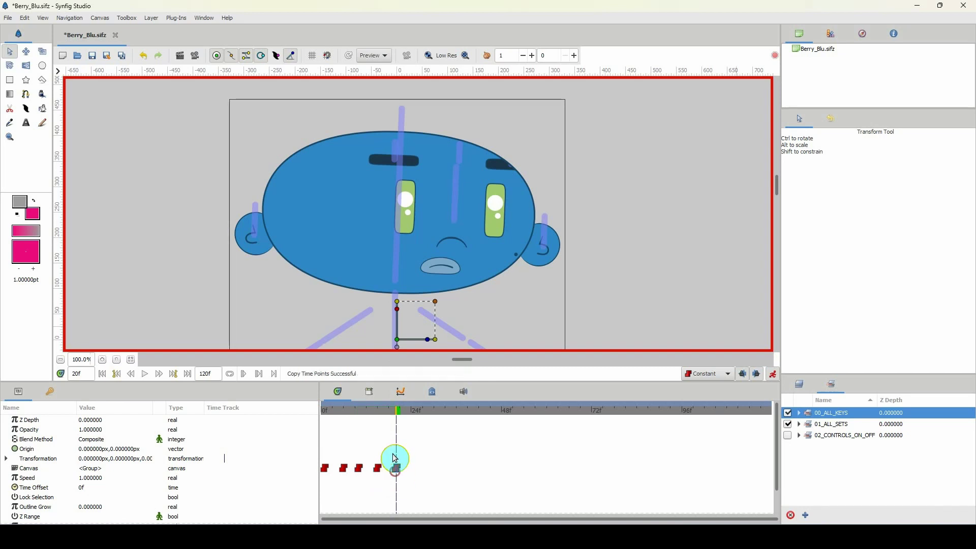
click(811, 425)
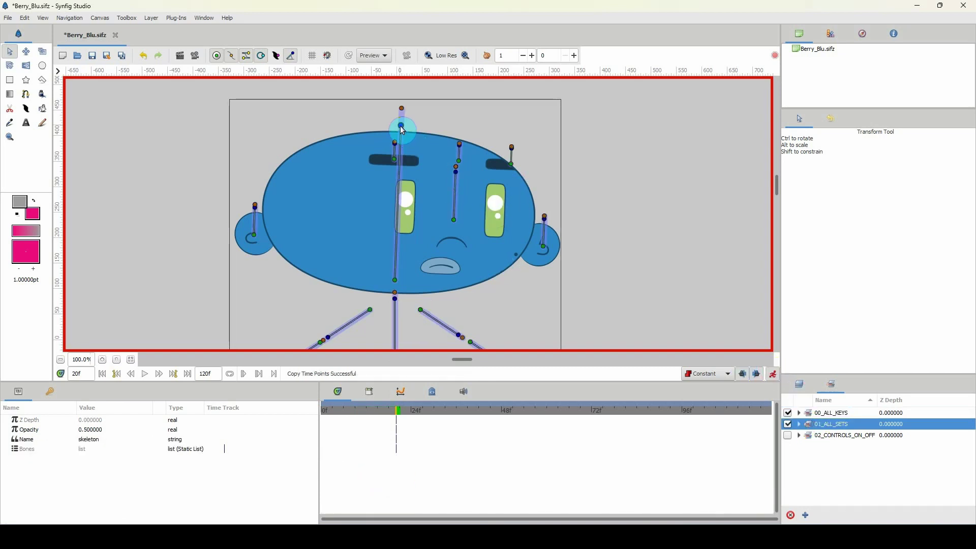
click(403, 130)
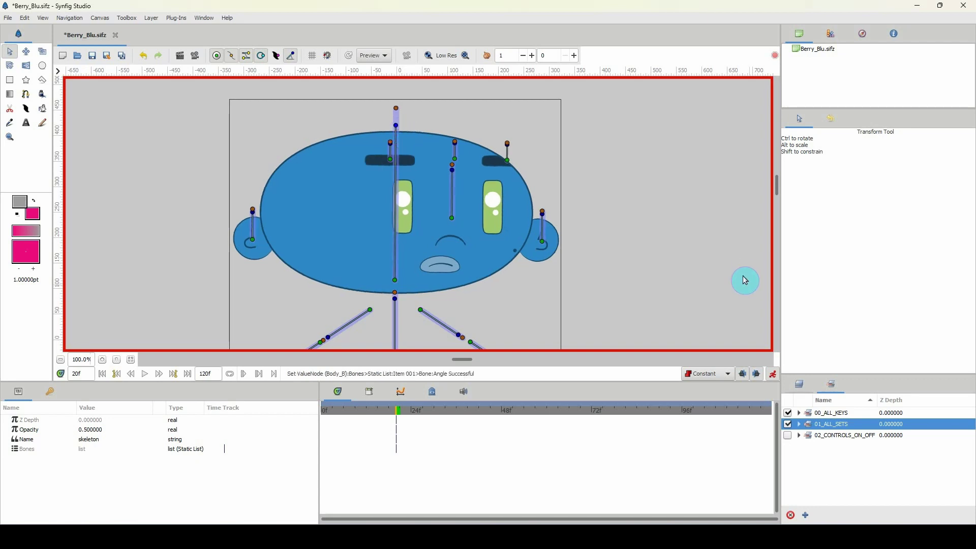
Scrub back to frame 0 and play the animation to review the complete head turn through frame 20
click(808, 413)
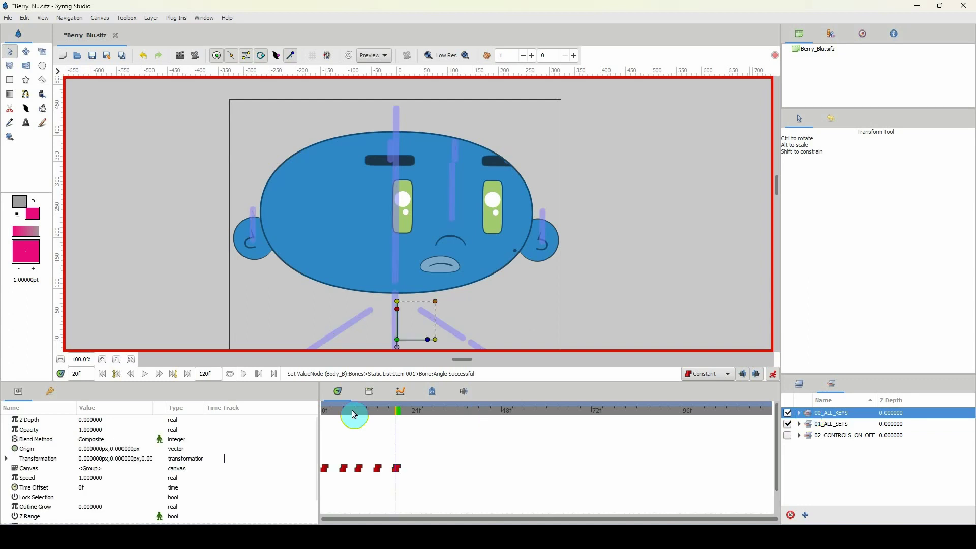
drag(381, 412, 303, 415)
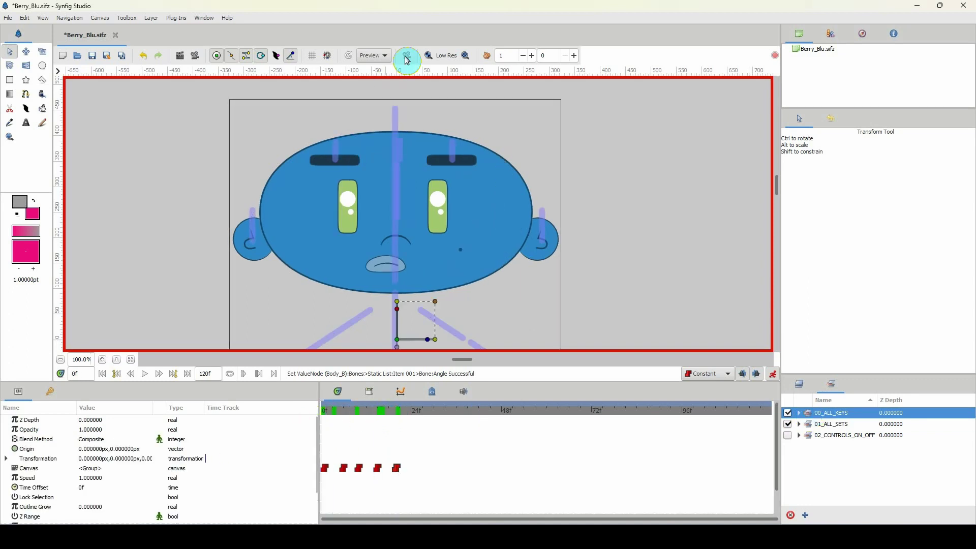
key(space)
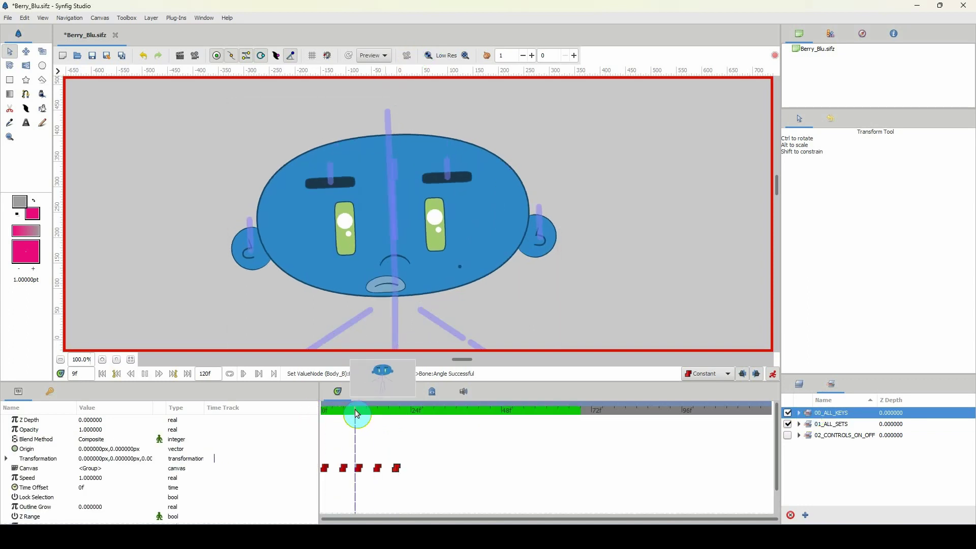
drag(375, 411, 328, 411)
key(space)
key(space)
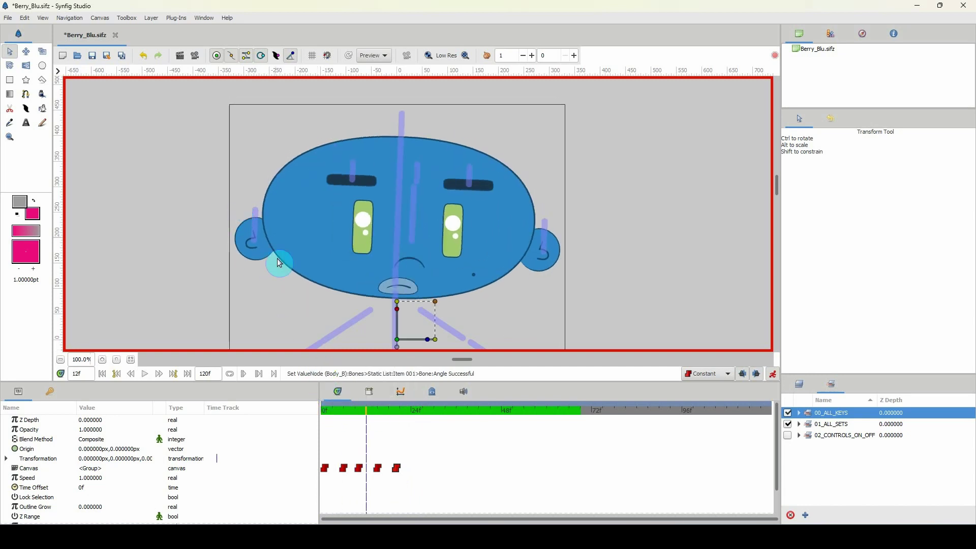
Change all five 00_ALL_KEYS waypoints, from frame 0 through frame 20, to Ease In/Out interpolation
drag(375, 414, 400, 411)
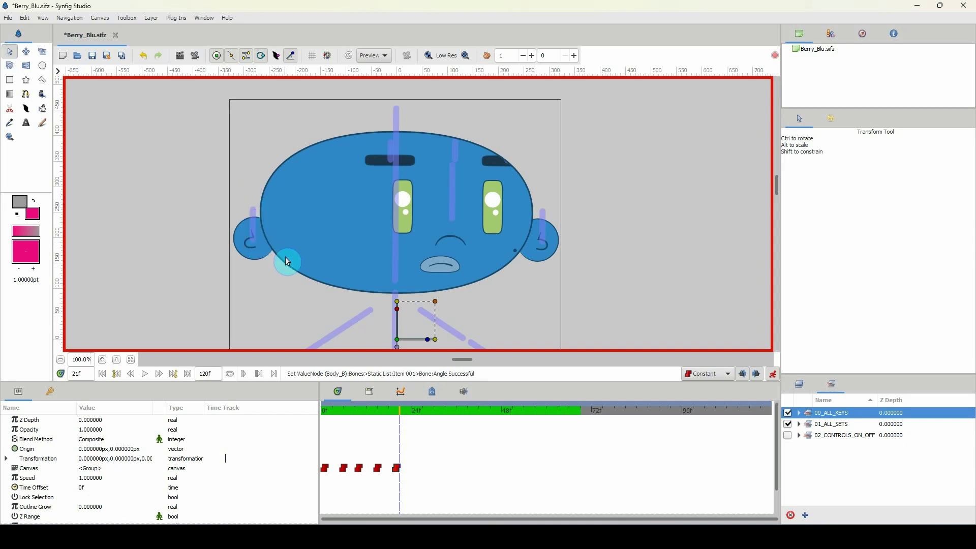
drag(379, 410, 360, 415)
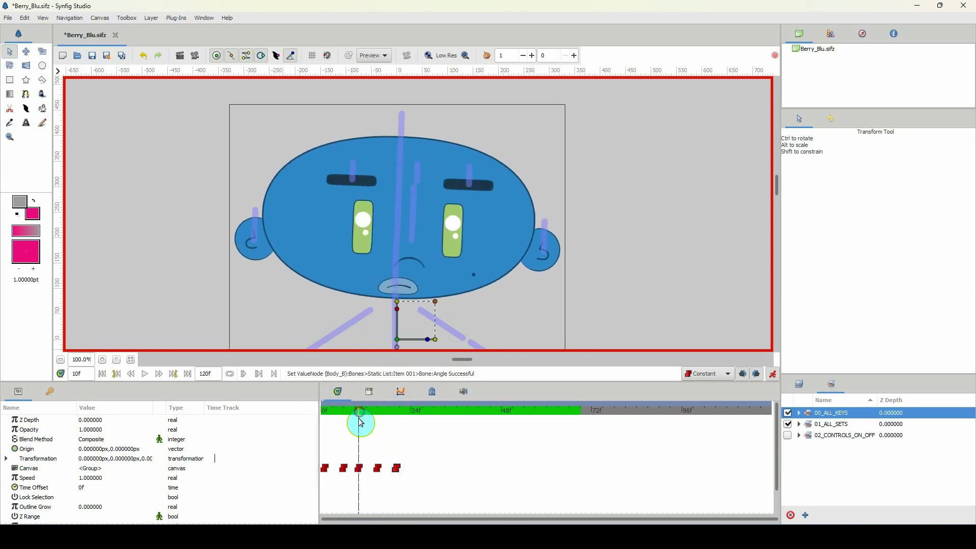
right_click(327, 474)
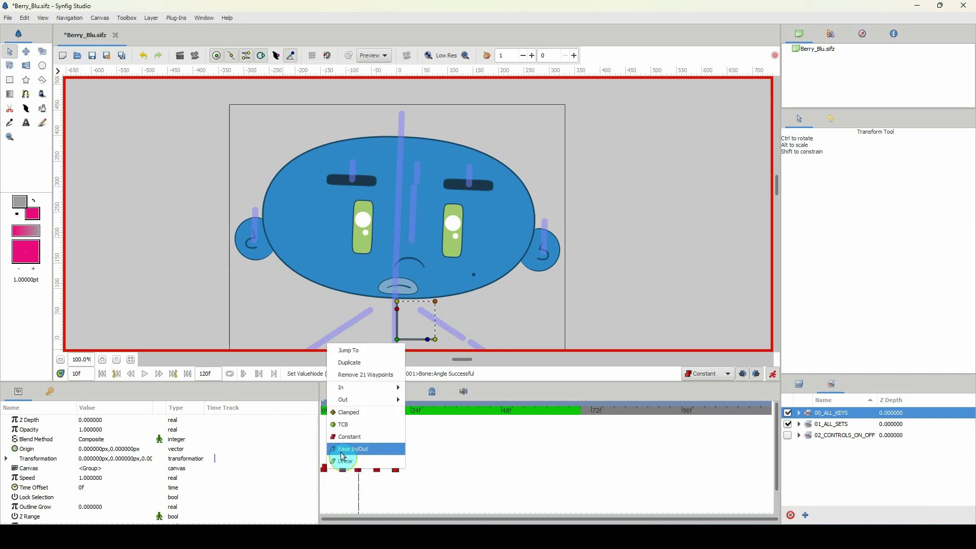
click(346, 448)
right_click(358, 472)
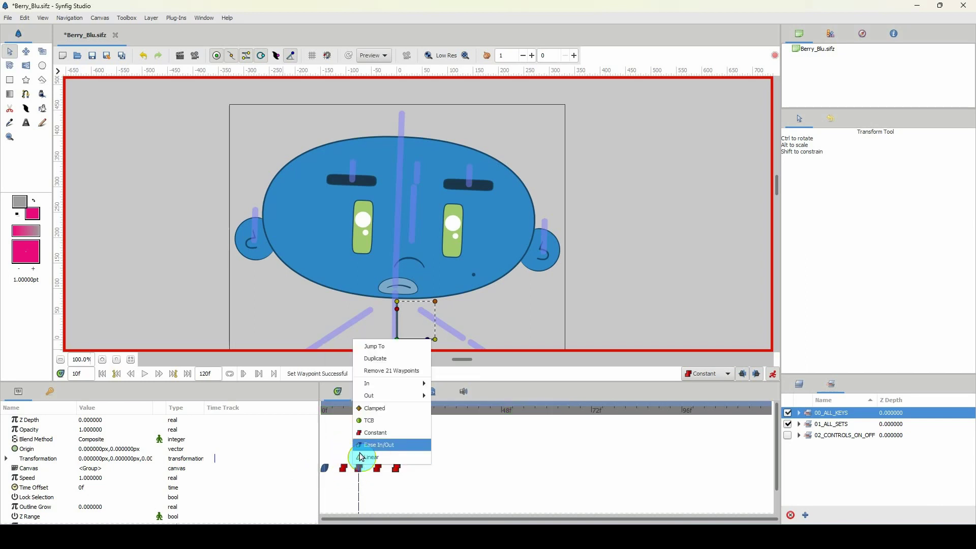
click(379, 446)
right_click(362, 470)
click(389, 446)
right_click(378, 469)
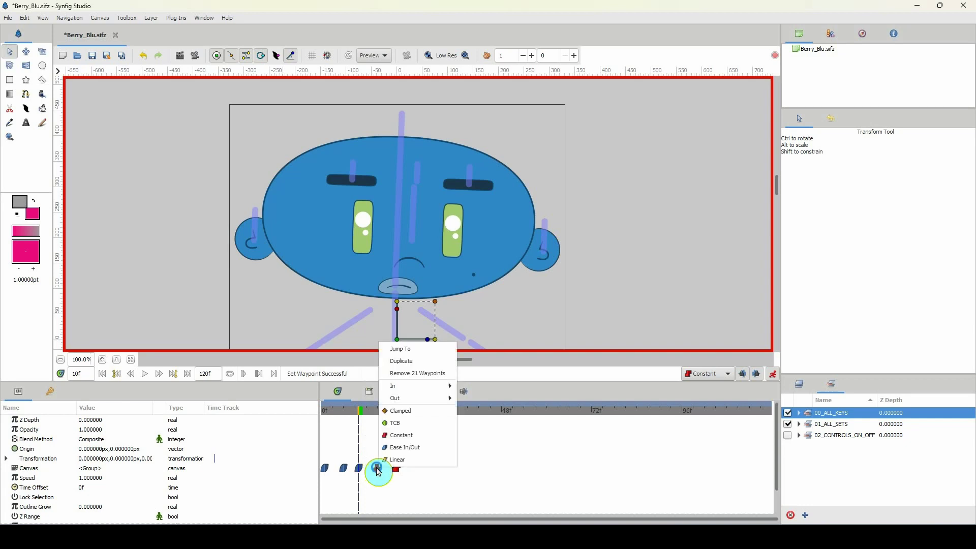
click(405, 446)
right_click(397, 470)
click(424, 447)
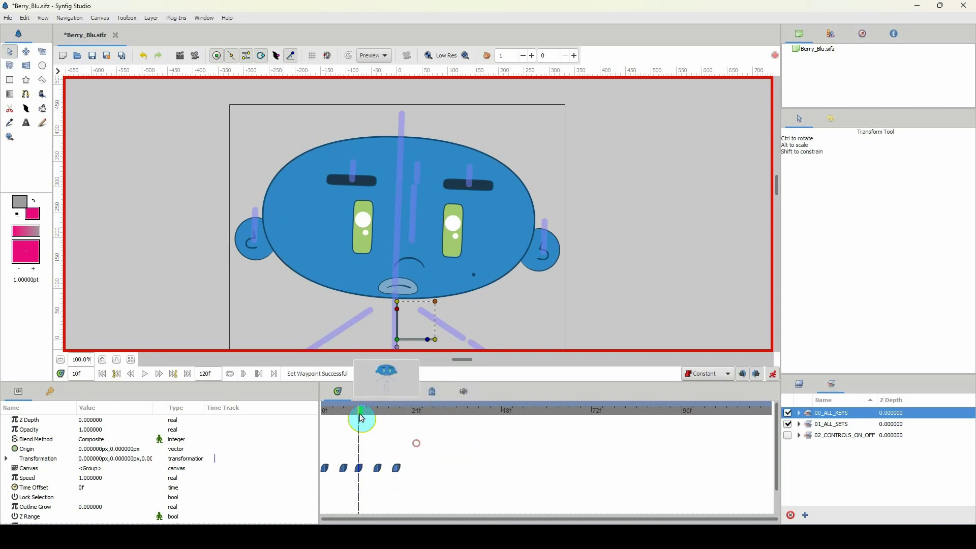
Play the eased head turn repeatedly from frame 0 to review how smoothly it moves
drag(355, 411, 319, 413)
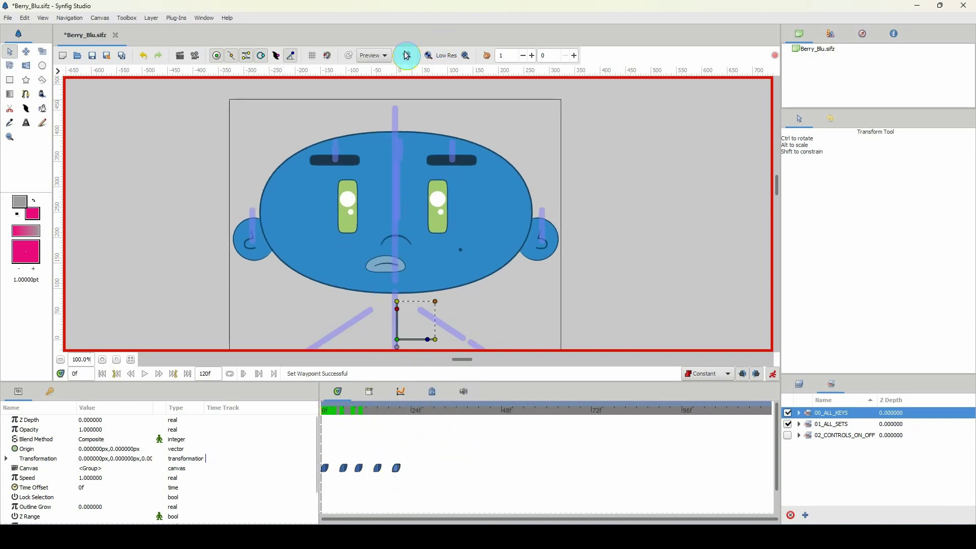
key(space)
key(space)
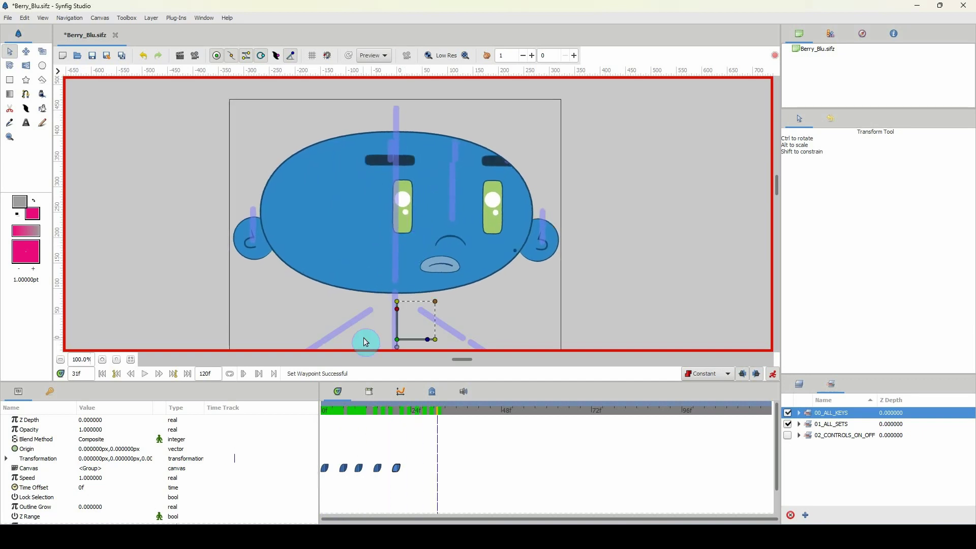
click(325, 413)
key(space)
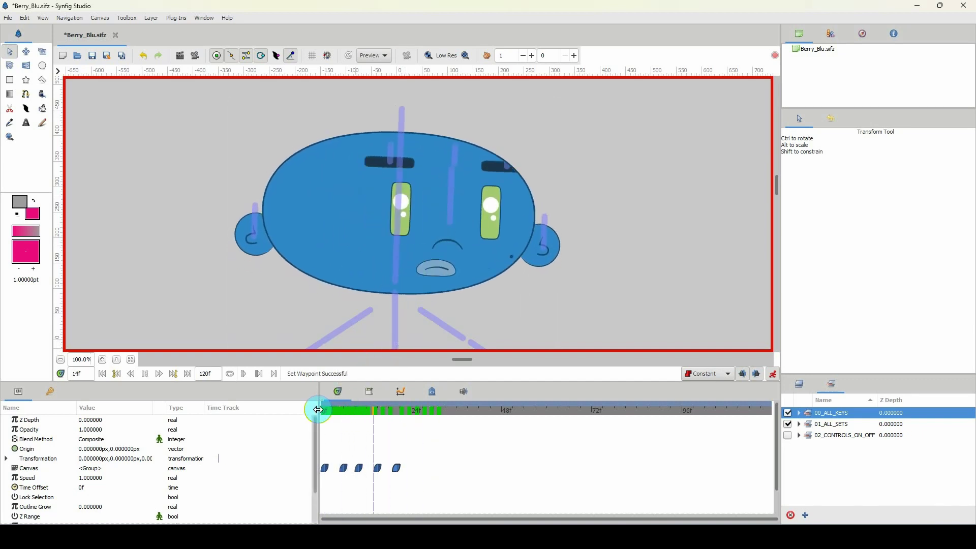
click(324, 413)
key(space)
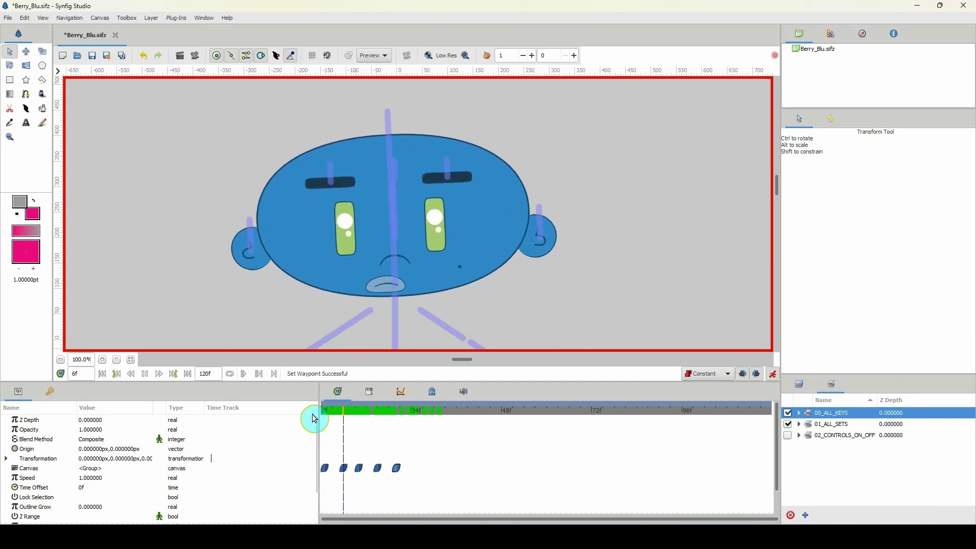
key(space)
click(326, 415)
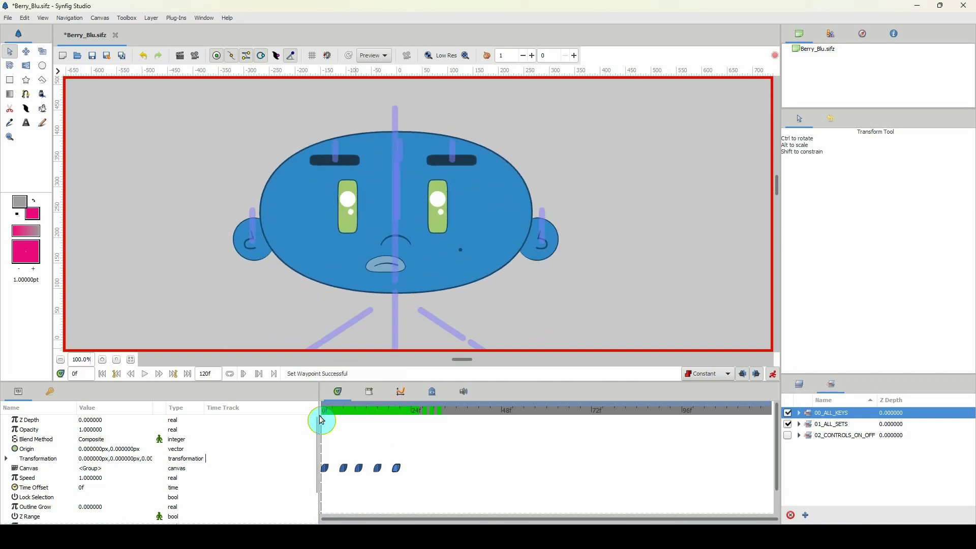
mouse_move(320, 416)
mouse_down()
mouse_move(349, 413)
mouse_move(314, 413)
mouse_up()
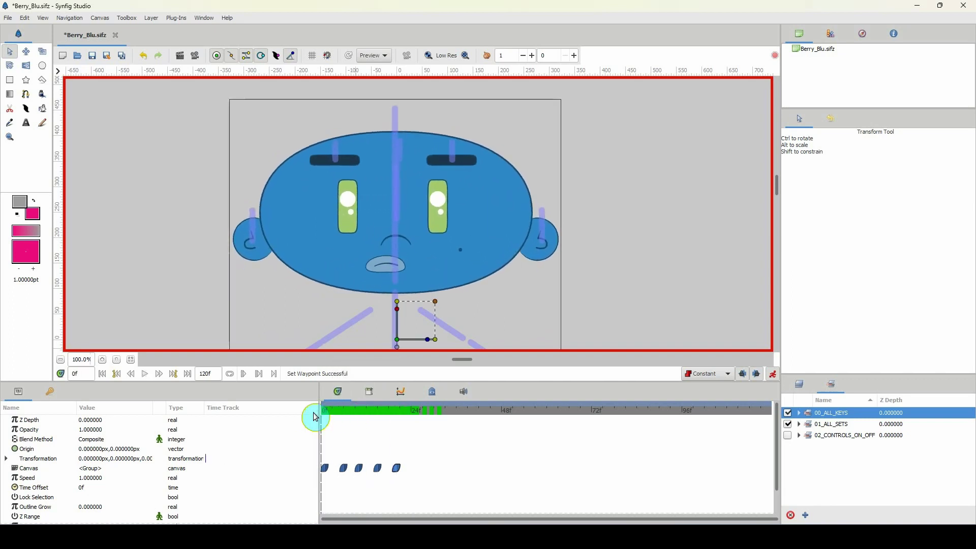
key(space)
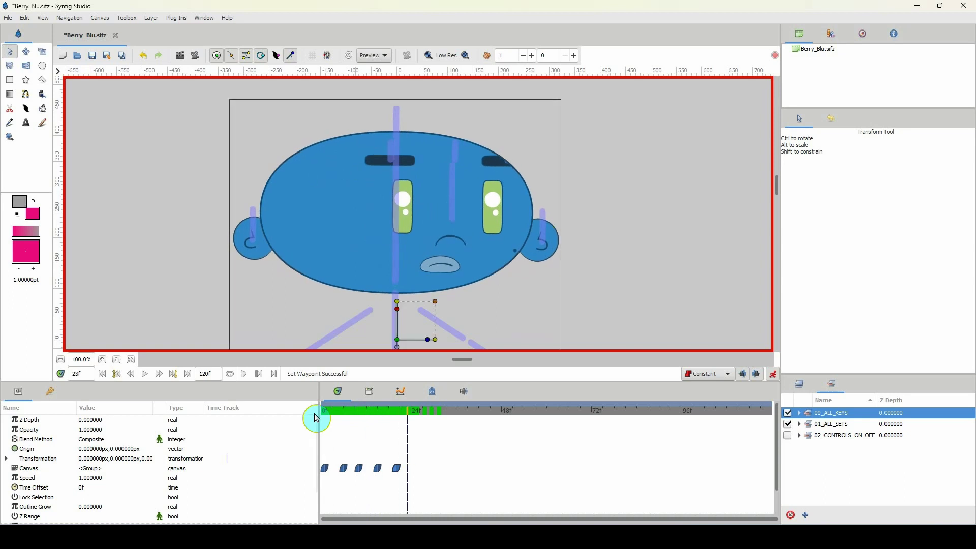
Scrub between frame 0 and frame 6 to examine the start of the head turn and its first dip
drag(386, 414, 319, 413)
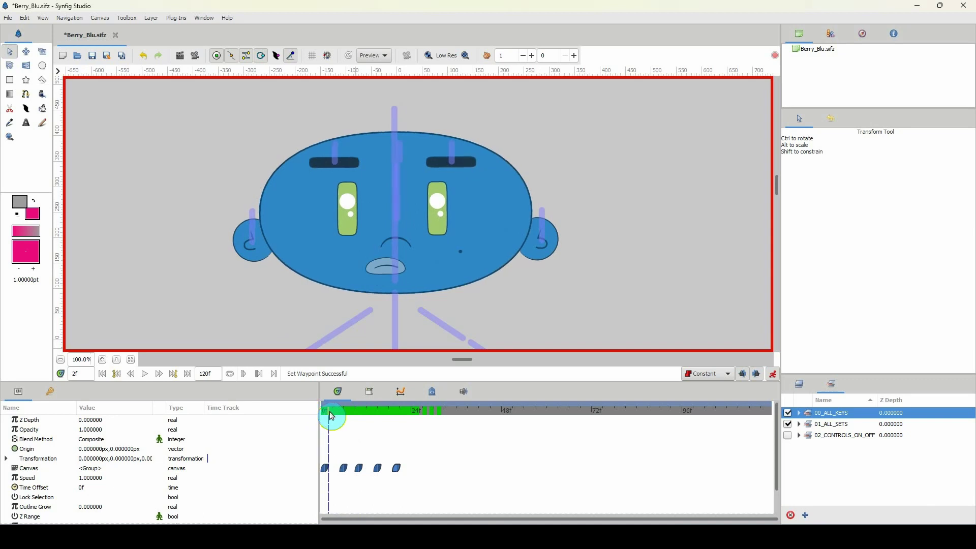
mouse_move(332, 416)
mouse_down()
mouse_move(390, 406)
mouse_move(299, 420)
mouse_move(379, 410)
mouse_move(316, 406)
mouse_move(359, 410)
mouse_move(340, 416)
mouse_up()
key(space)
key(space)
key(space)
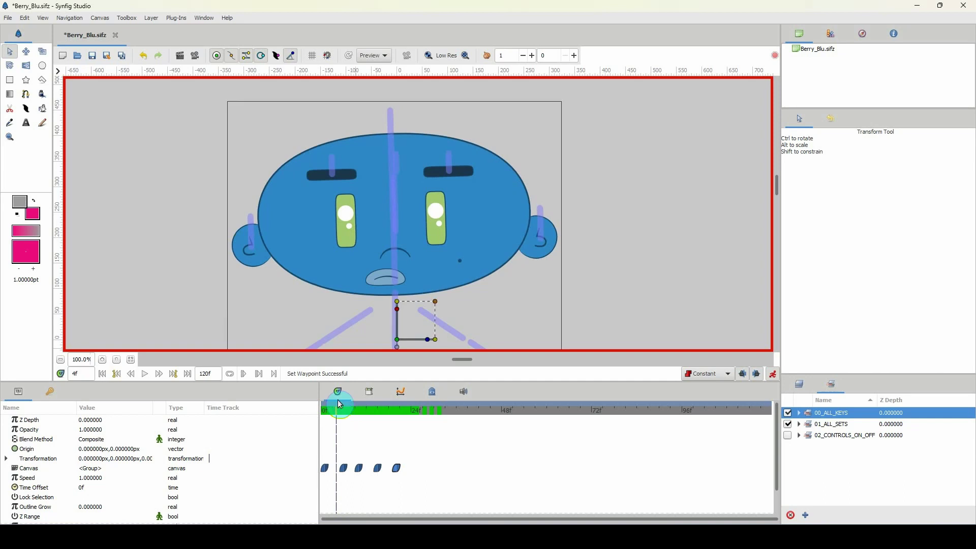
click(343, 410)
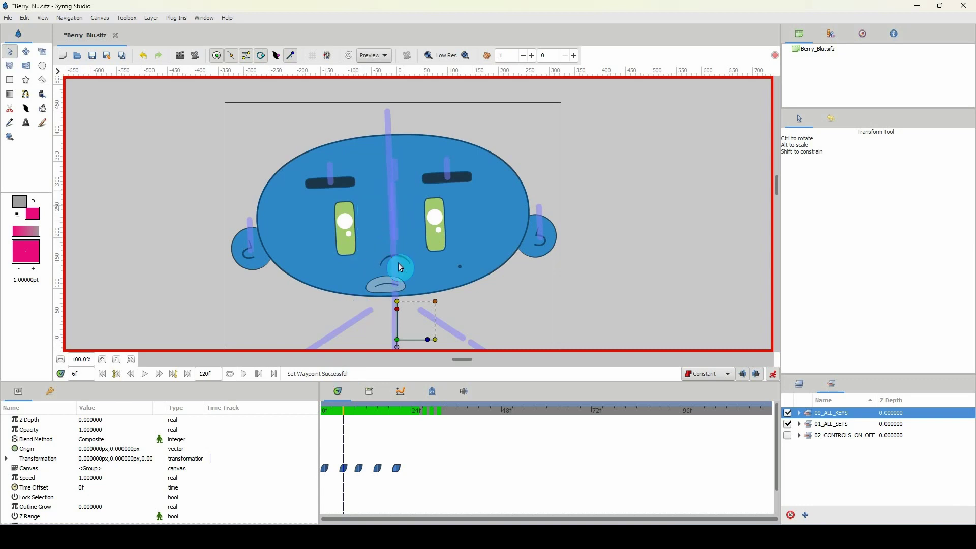
mouse_move(344, 410)
mouse_down()
mouse_move(397, 413)
mouse_move(330, 416)
mouse_up()
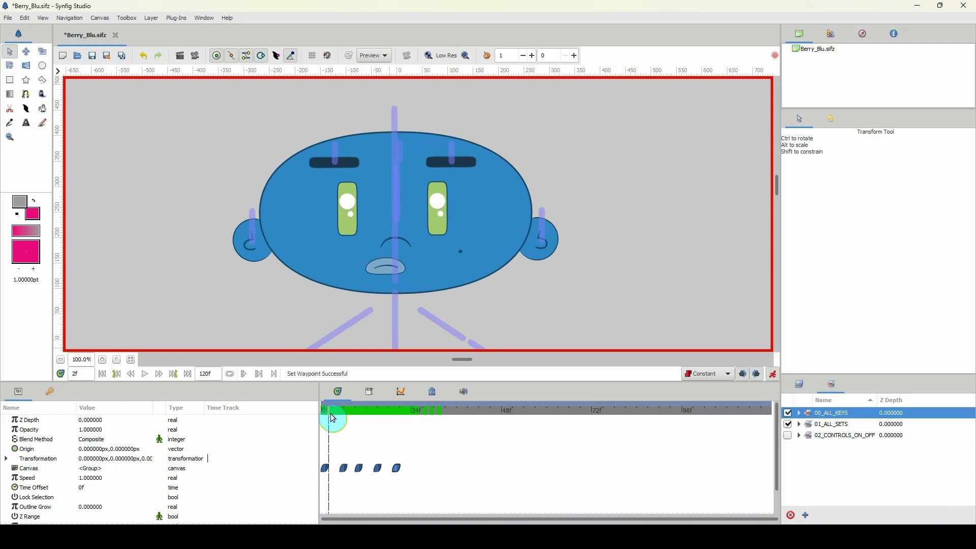
drag(341, 420, 344, 414)
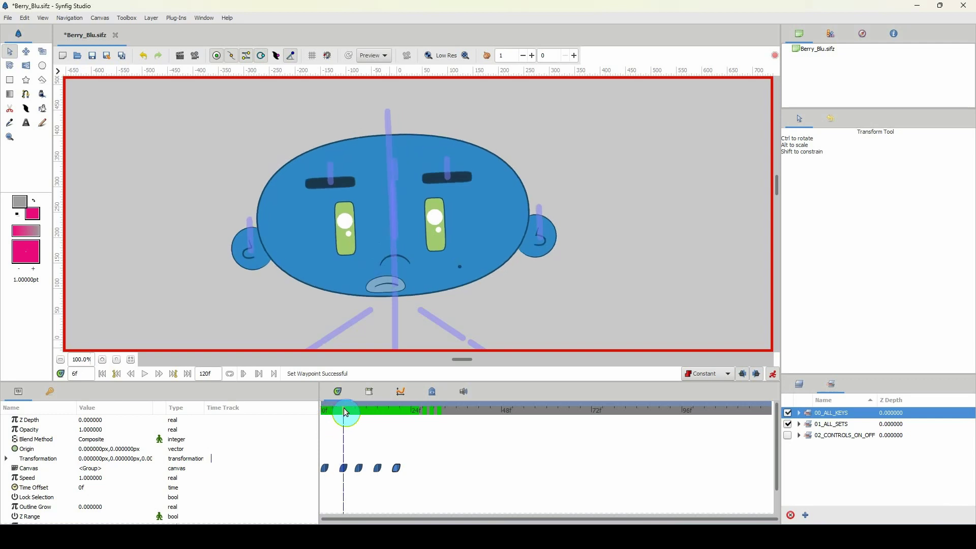
click(320, 338)
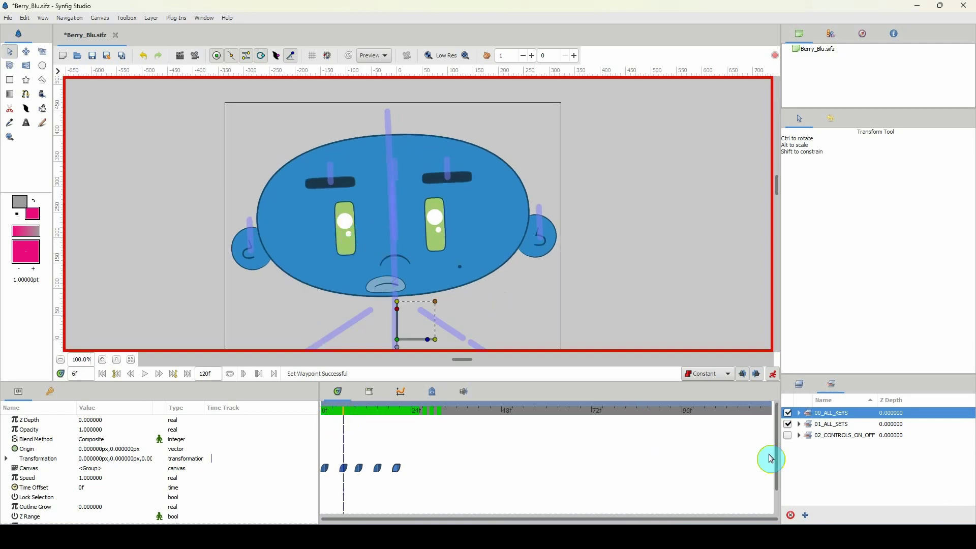
Turn on the 02_CONTROLS_ON_OFF layer and bring up its facial control handles at frame 6
click(786, 437)
drag(623, 267, 525, 228)
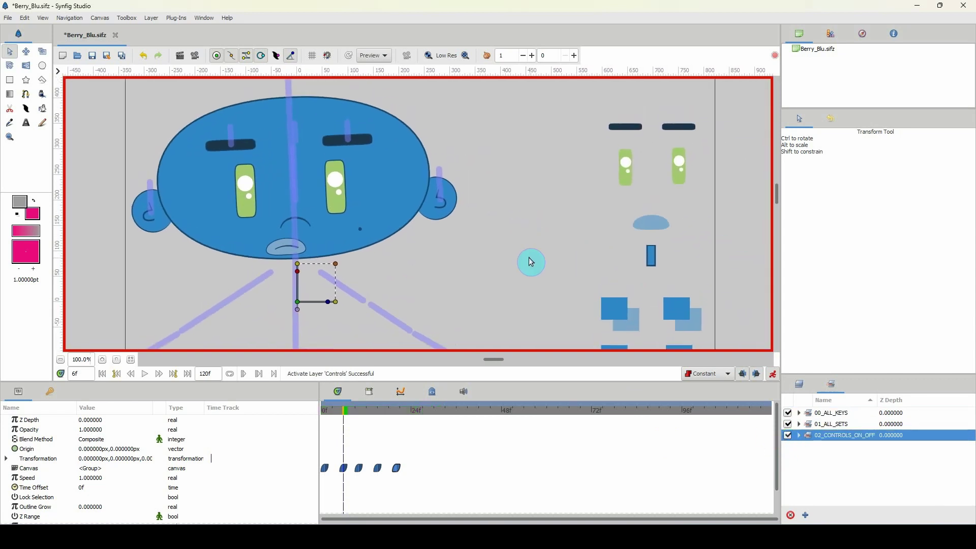
drag(344, 413, 341, 411)
drag(640, 228, 603, 226)
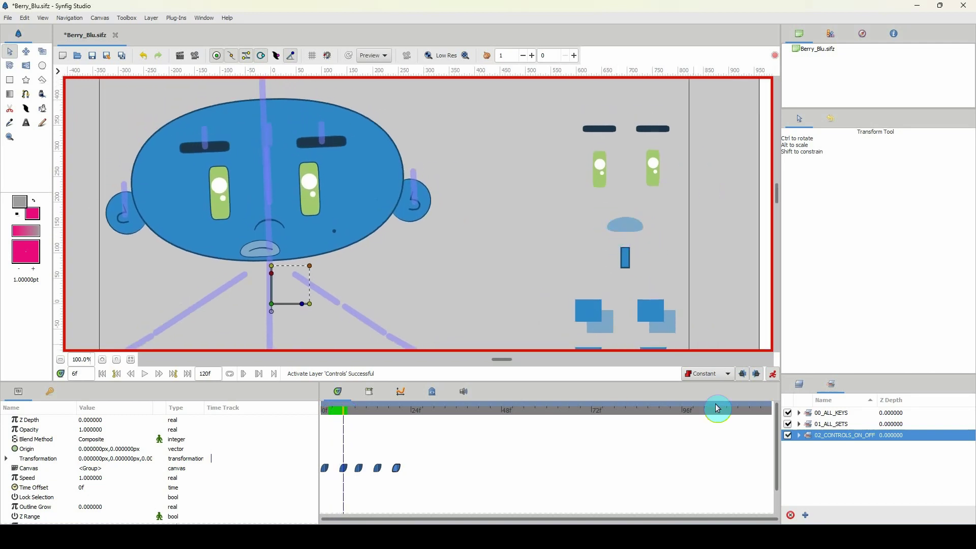
click(810, 442)
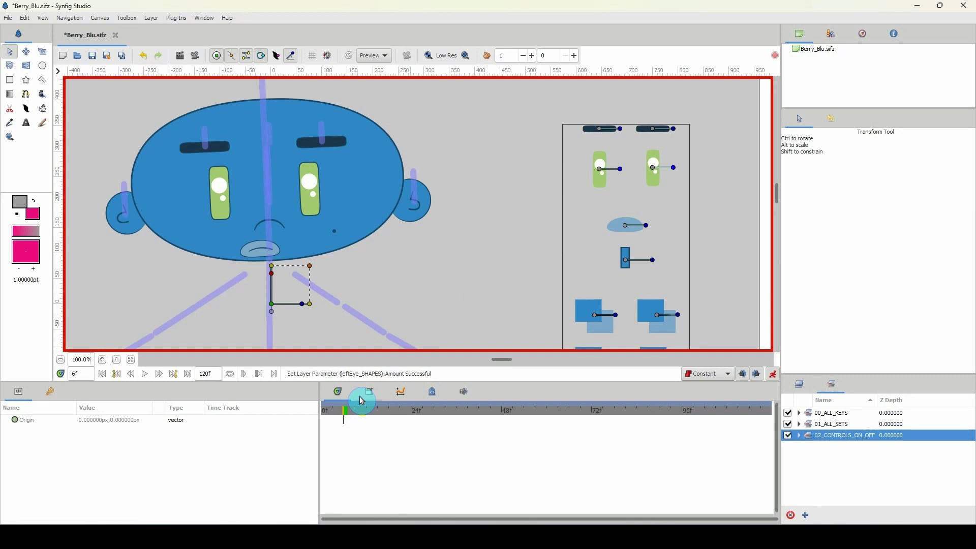
Begin a blink with the eye control, lowering both upper eyelids slightly at frame 7 and further at frame 8
key(period)
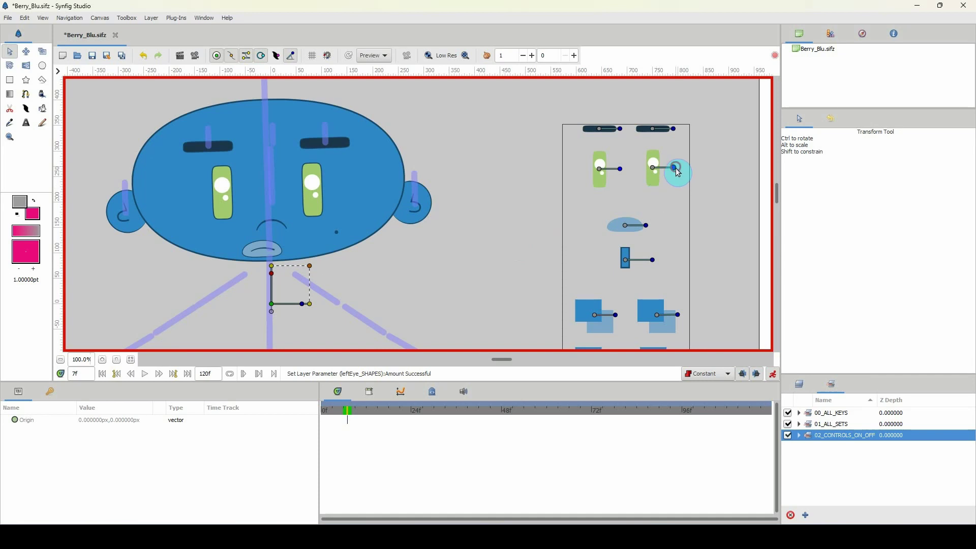
drag(674, 168, 671, 157)
key(ctrl+z)
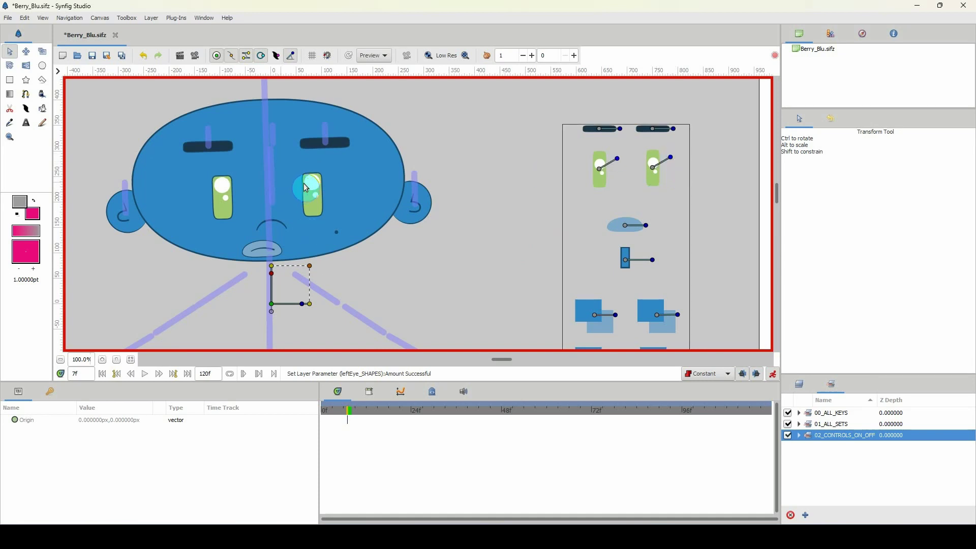
click(353, 414)
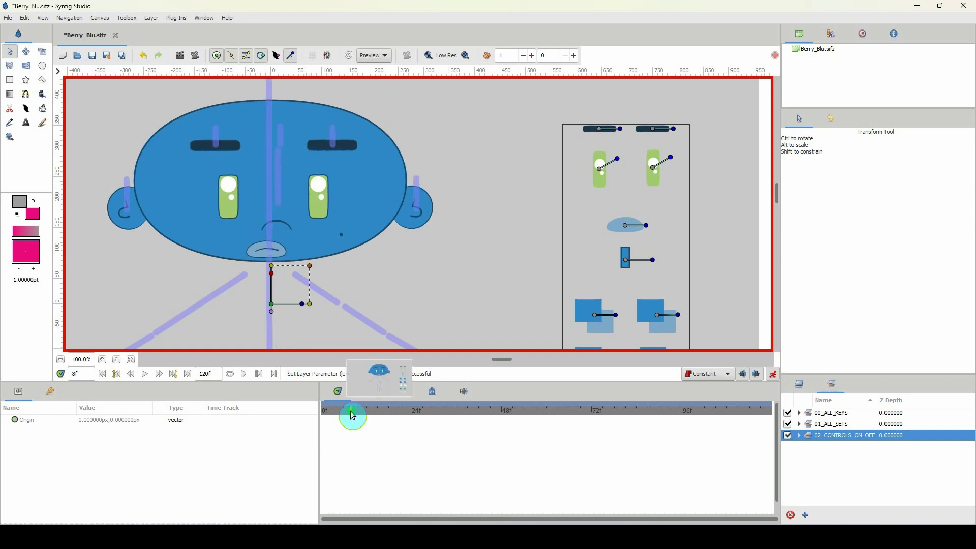
drag(671, 157, 667, 152)
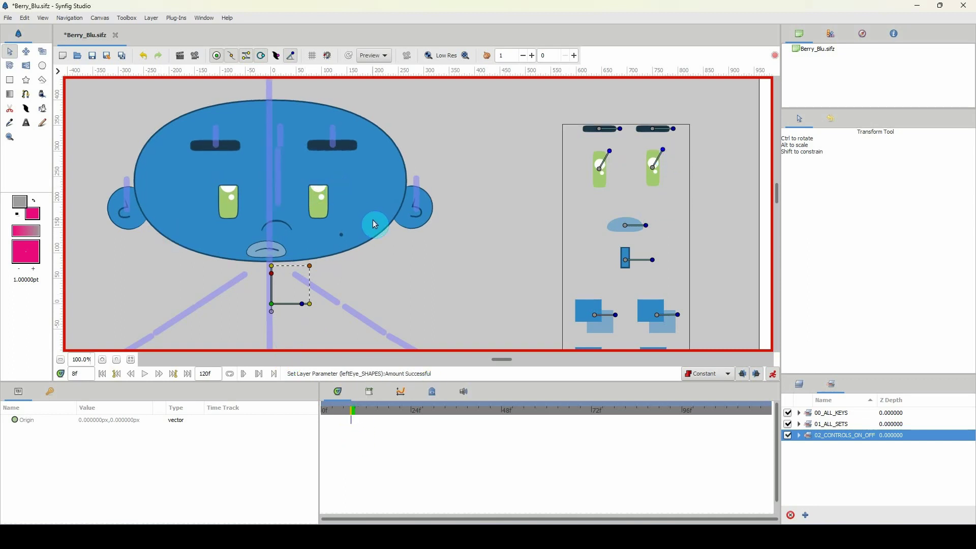
Rotate the eye control to half-close both eyes at frame 9 and close them completely at frame 10
key(ctrl+period)
drag(663, 149, 660, 145)
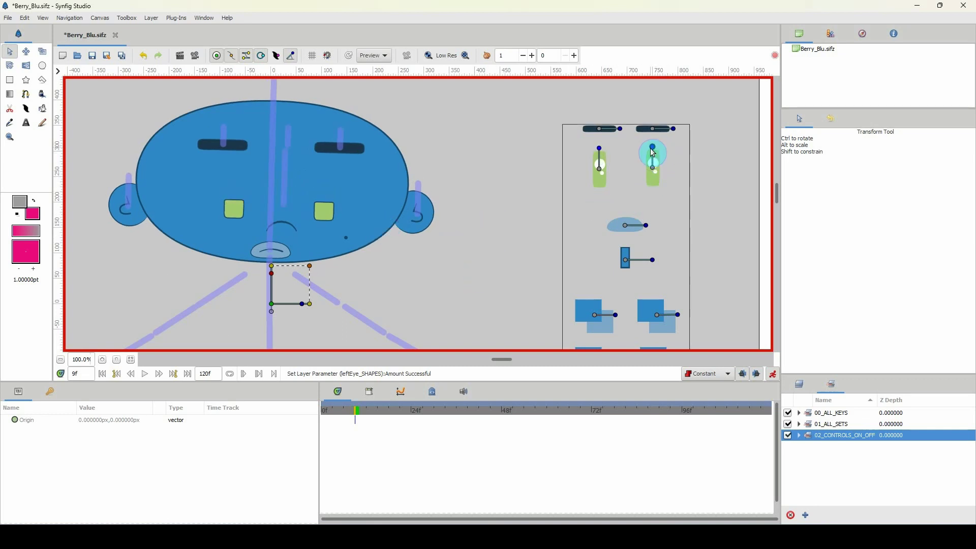
key(ctrl+period)
drag(660, 163, 651, 152)
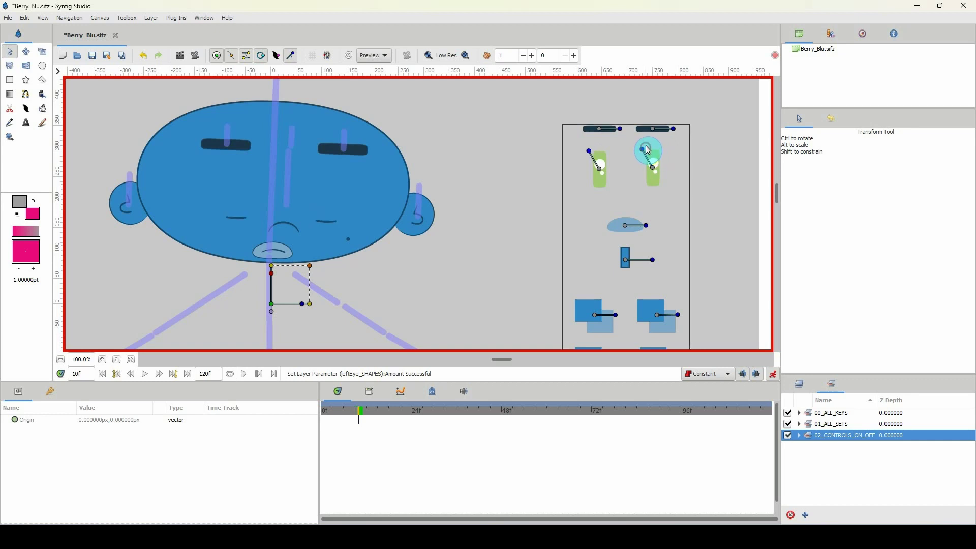
Rotate the eye control back after the closed pose to reopen the eyes with slightly lowered lids, and advance to frame 14
drag(609, 222, 628, 206)
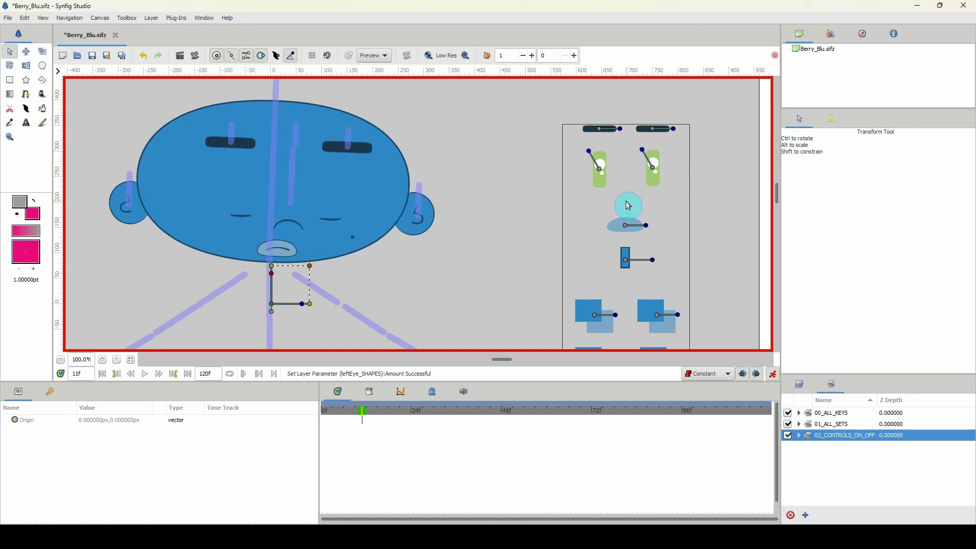
drag(642, 152, 670, 156)
key(period)
key(period)
key(period)
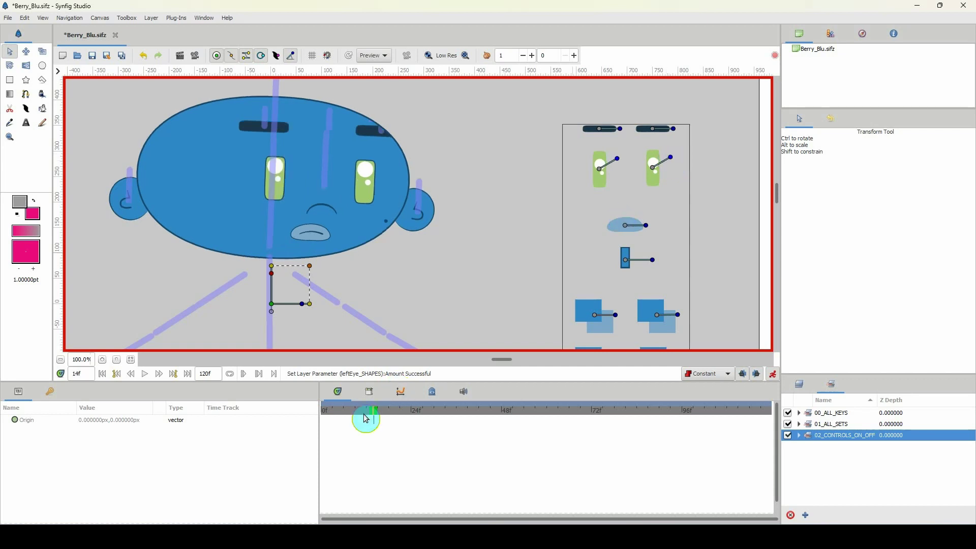
Play the head turn with the blink repeatedly from frame 0, and place the playhead at frame 25
drag(366, 413, 296, 405)
drag(269, 209, 404, 238)
key(space)
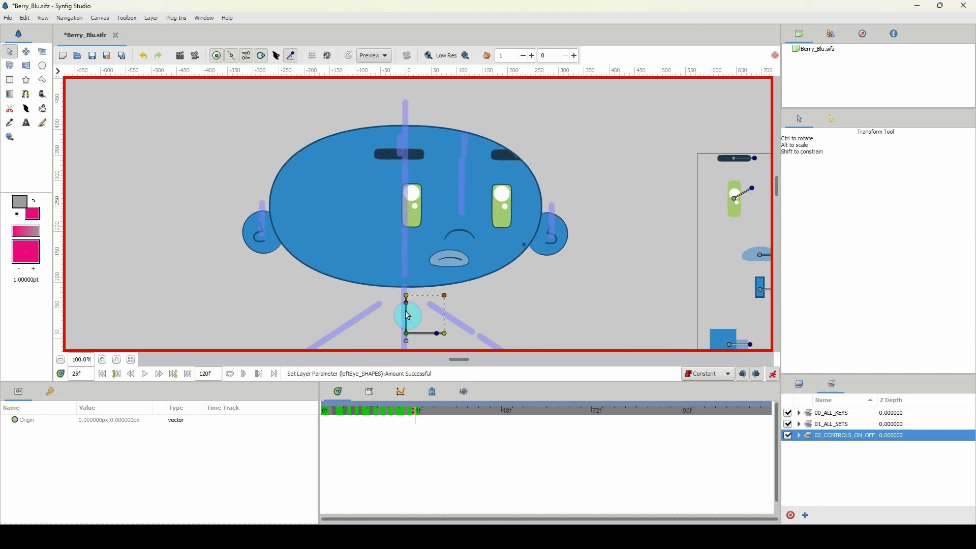
drag(381, 410, 299, 414)
key(space)
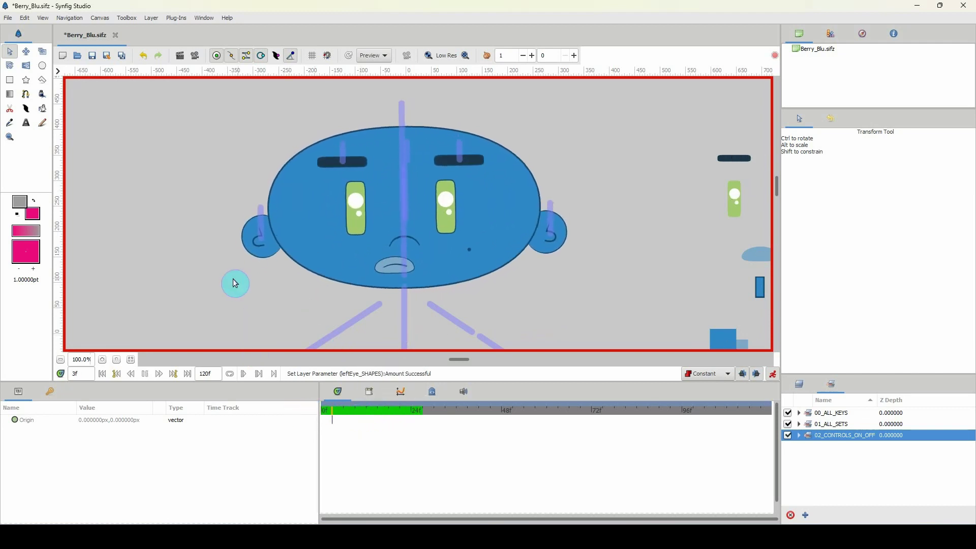
key(space)
click(323, 410)
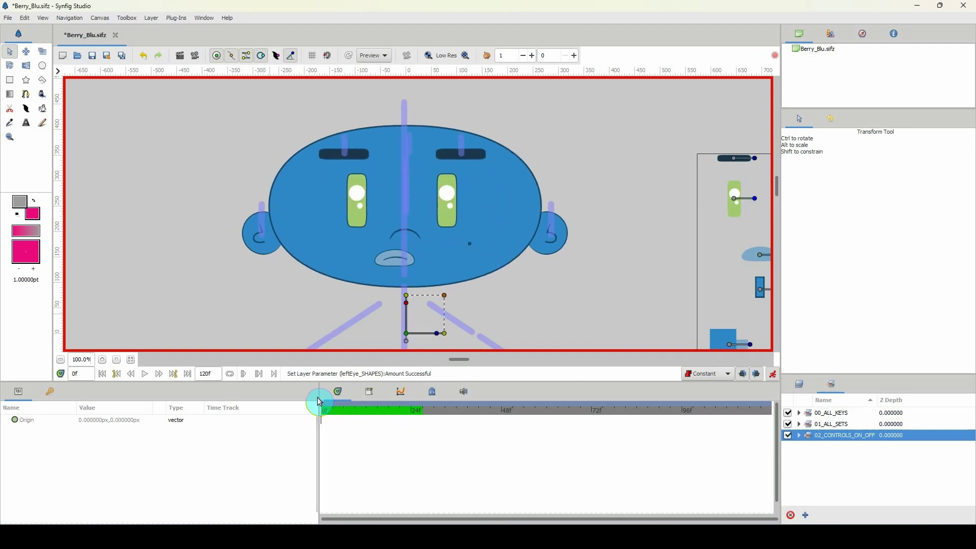
key(space)
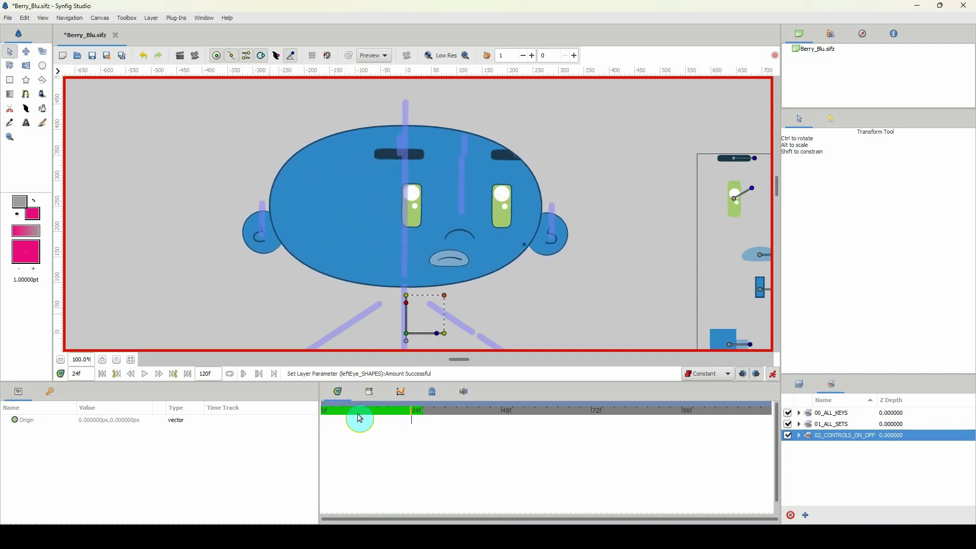
click(415, 416)
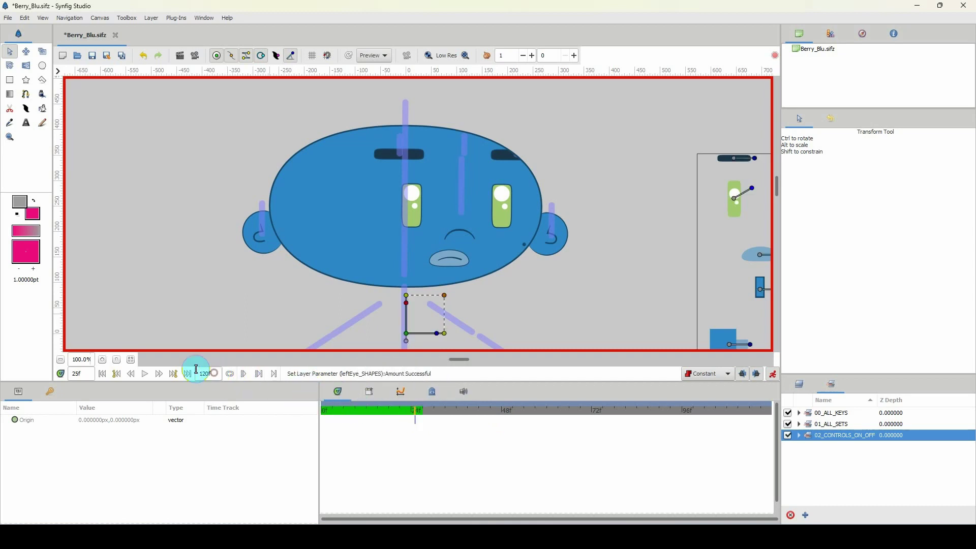
Set the end time of the animation to frame 24
double_click(206, 374)
text(24)
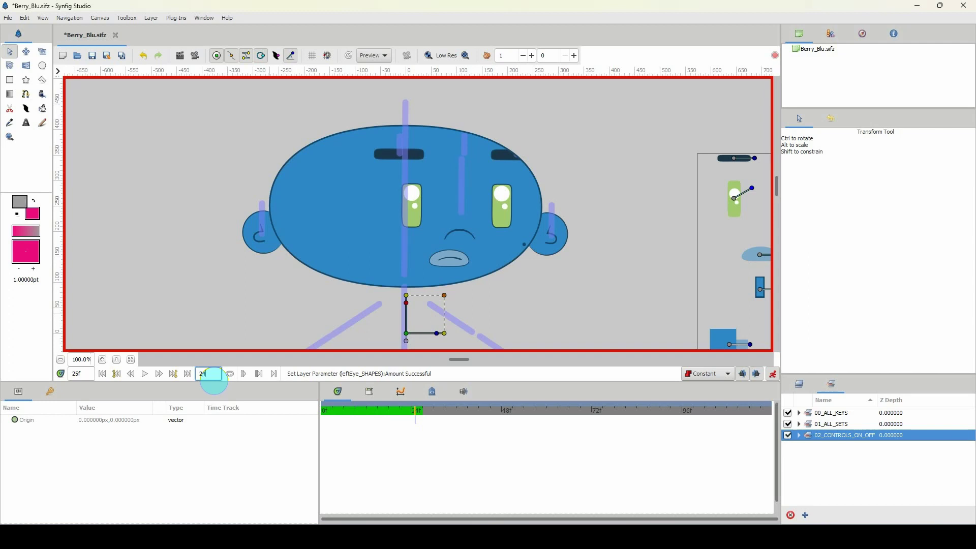
key(Return)
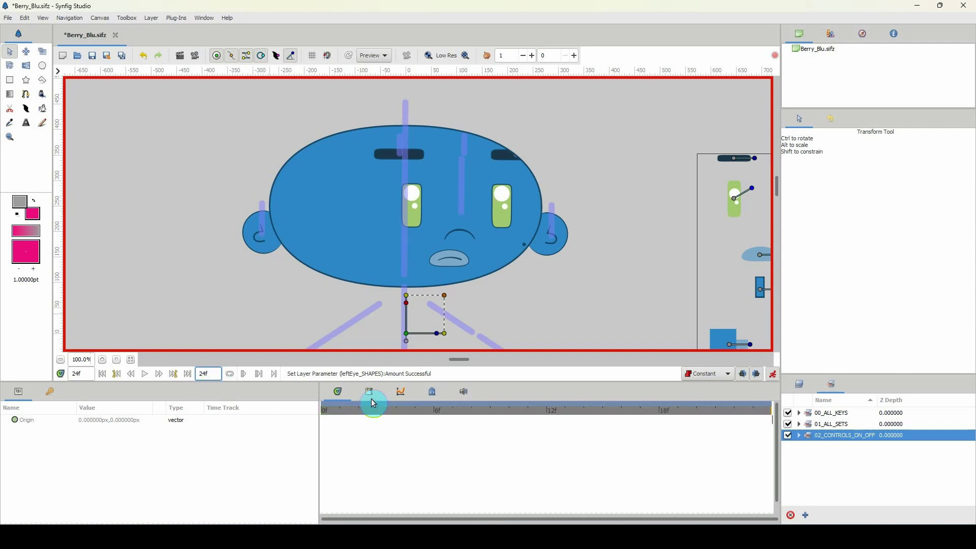
Turn on looped playback and play the head turn with the blink from near the start of the timeline
click(339, 413)
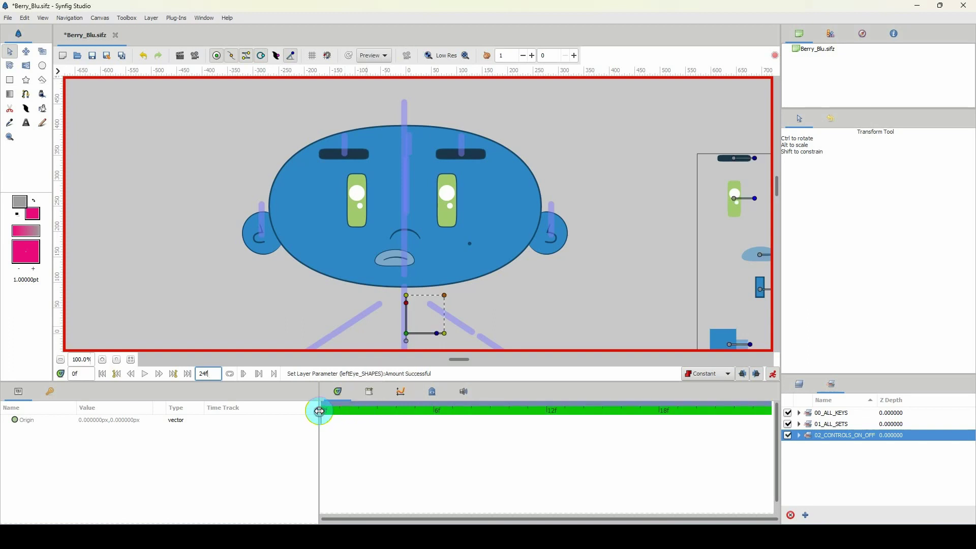
click(359, 412)
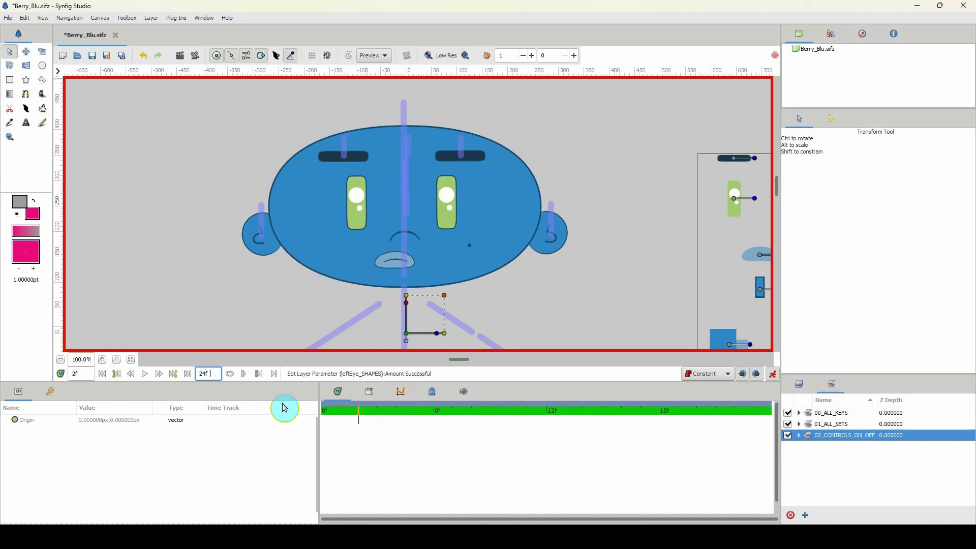
click(230, 375)
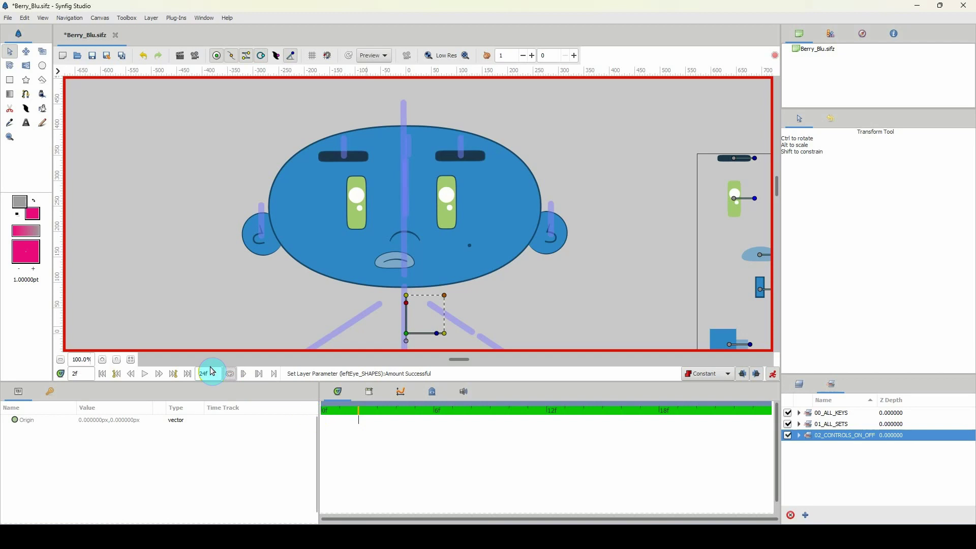
click(213, 321)
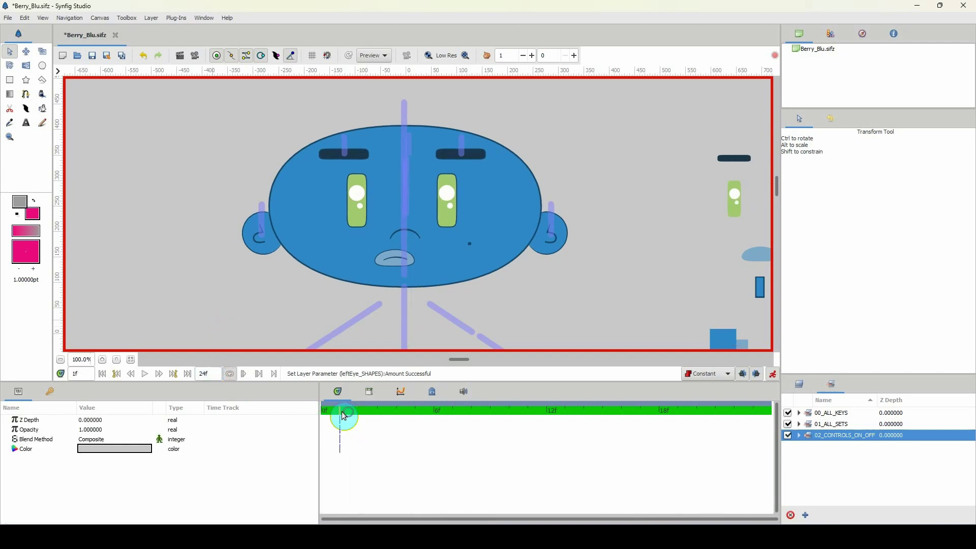
key(space)
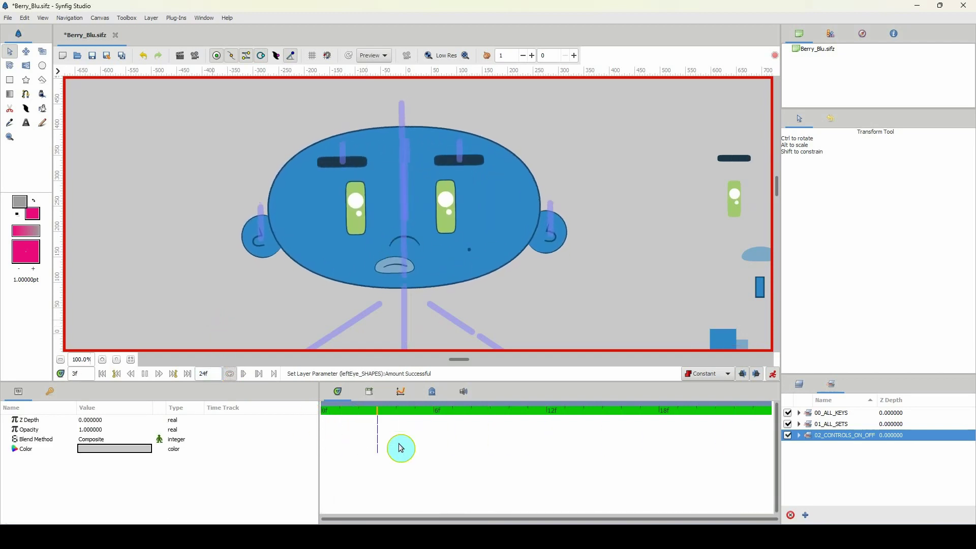